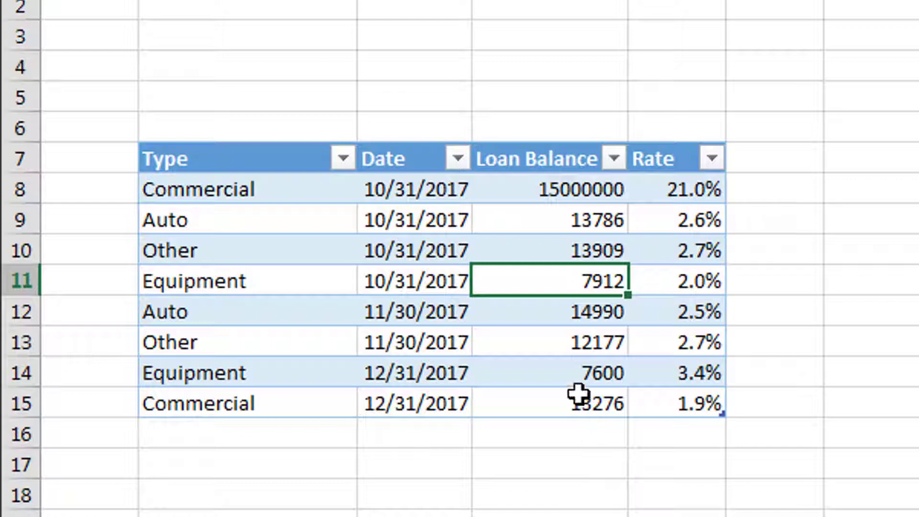
Step: Enter =AVERAGE(LoanTable[Rate]) in E17 to average the Rate column
click(435, 347)
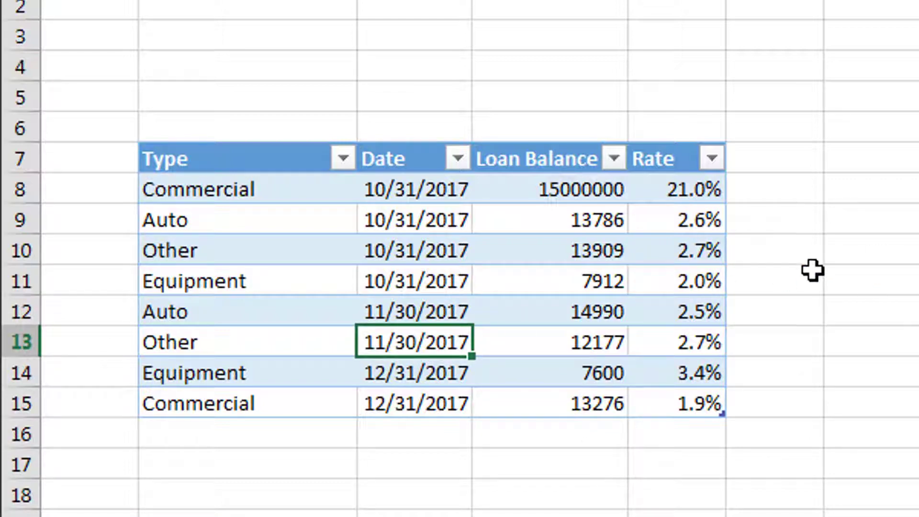
click(656, 470)
text(=aver)
key(Tab)
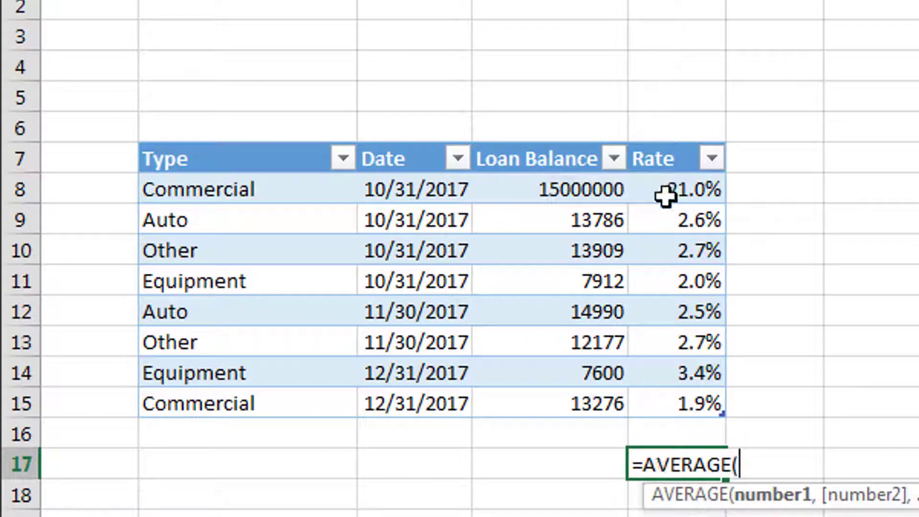
drag(662, 191, 669, 398)
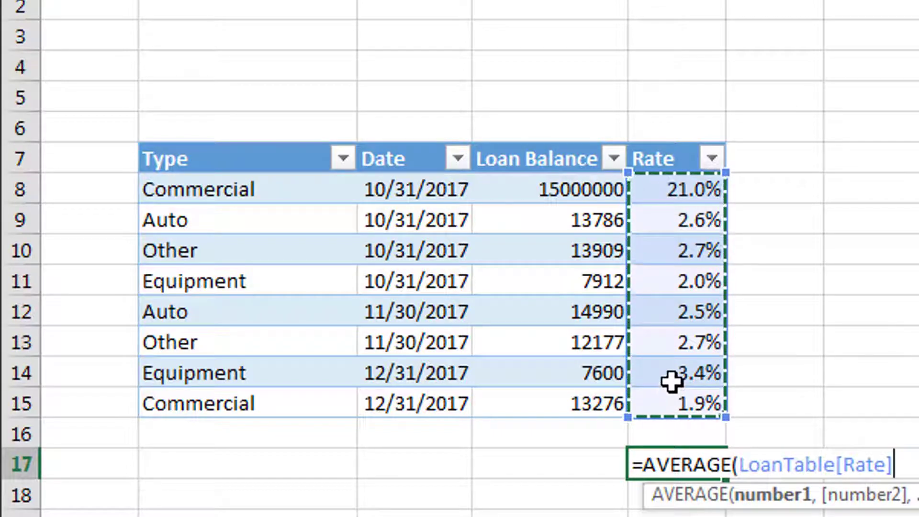
text())
key(Return)
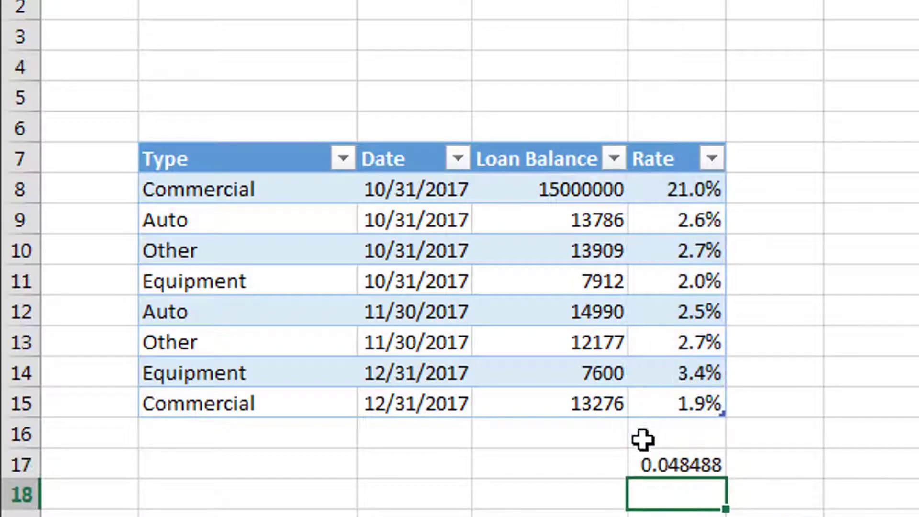
Step: Format E17 as a percentage with two decimals, showing 4.85%
click(644, 457)
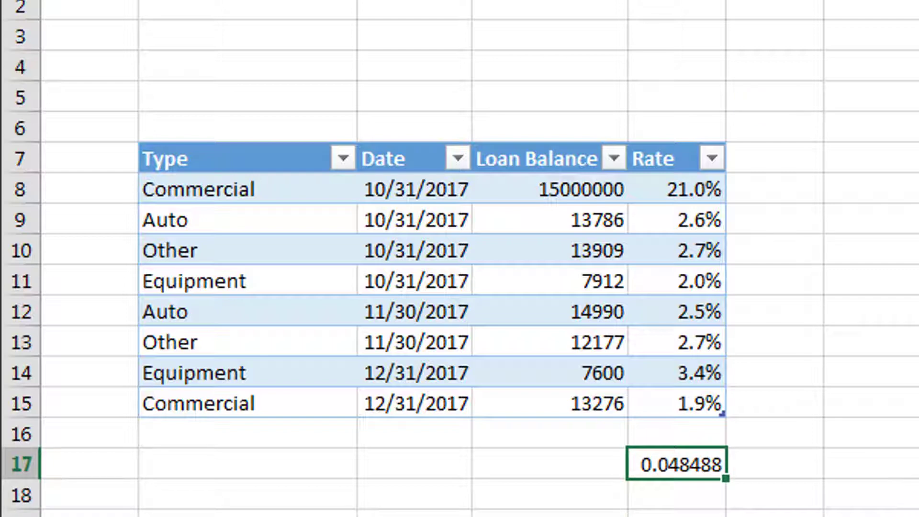
key(ctrl+shift+5)
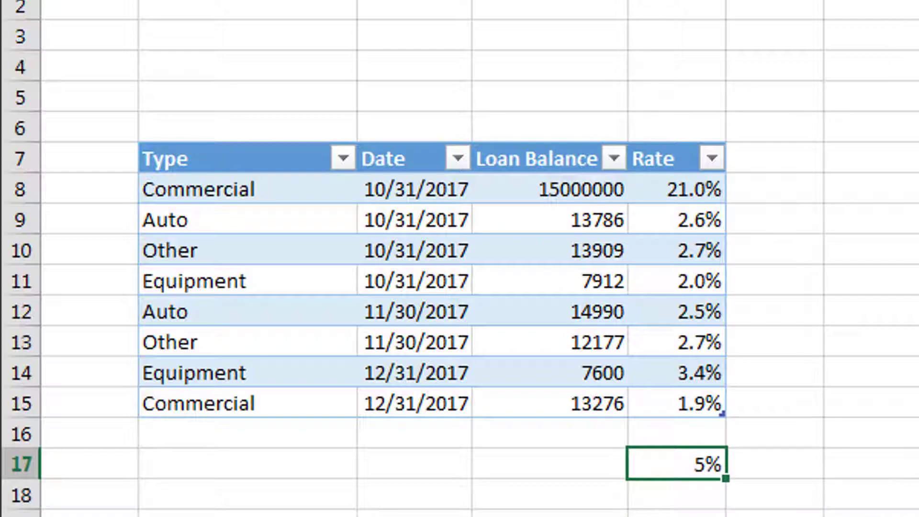
key(alt+h+0)
key(alt+h+0)
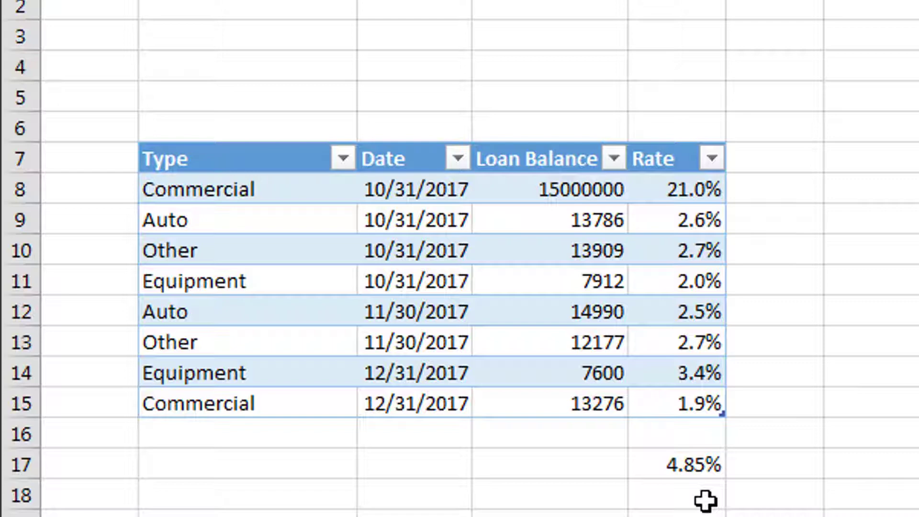
Step: Bring up the Power Pivot Calculated Fields menu
click(664, 360)
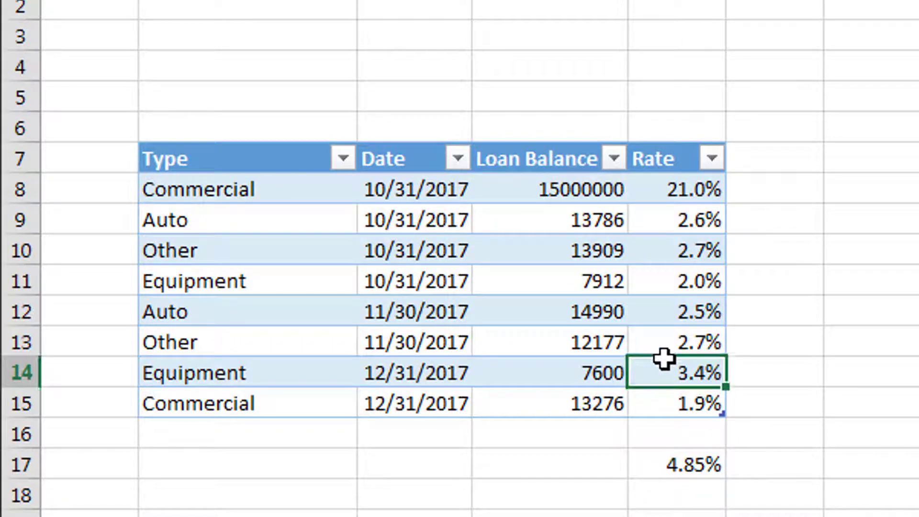
click(507, 261)
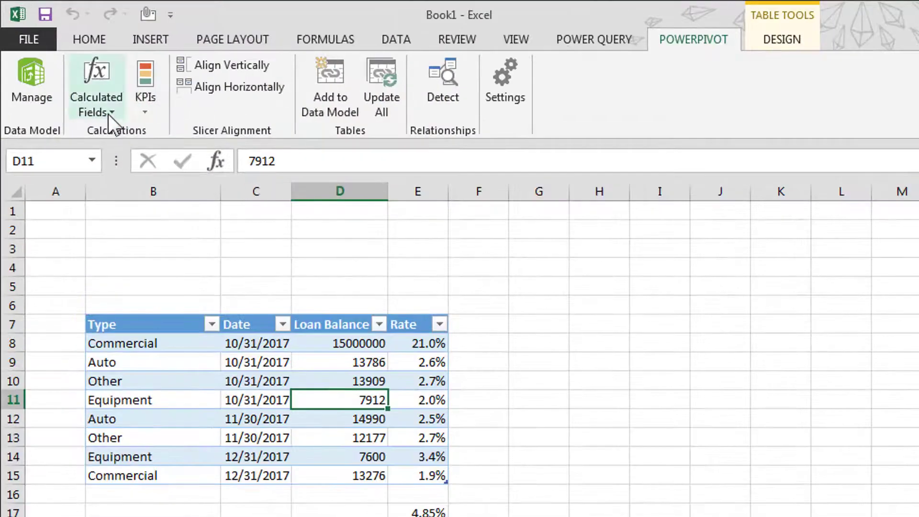
click(106, 114)
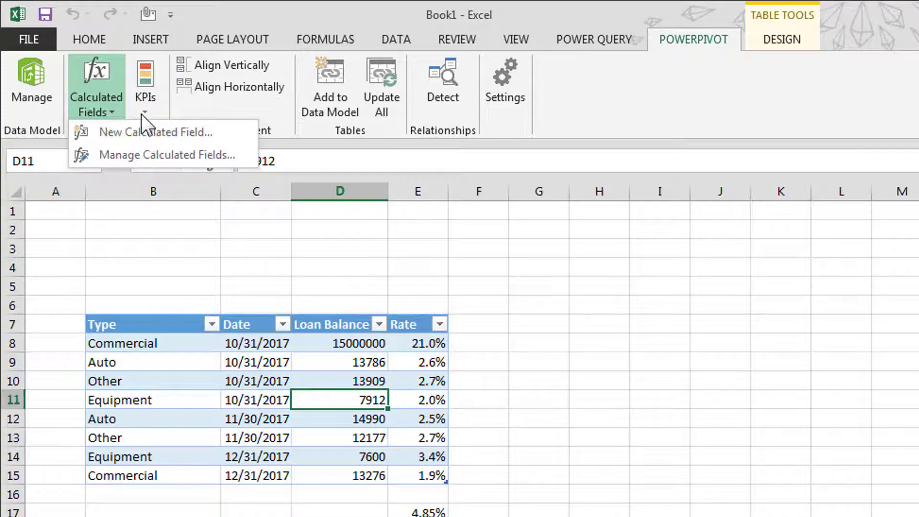
Step: Start a new calculated field on LoanTable and name it ALL BALANCES
click(142, 131)
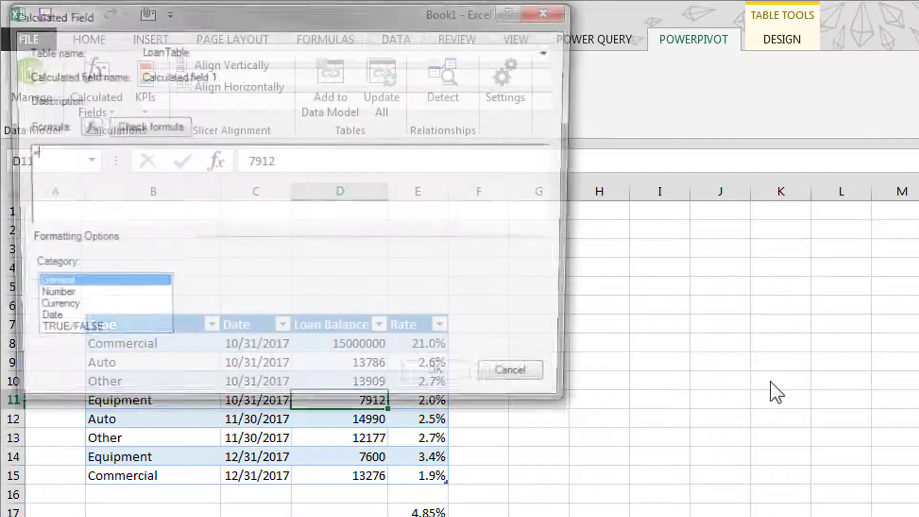
drag(338, 24, 842, 319)
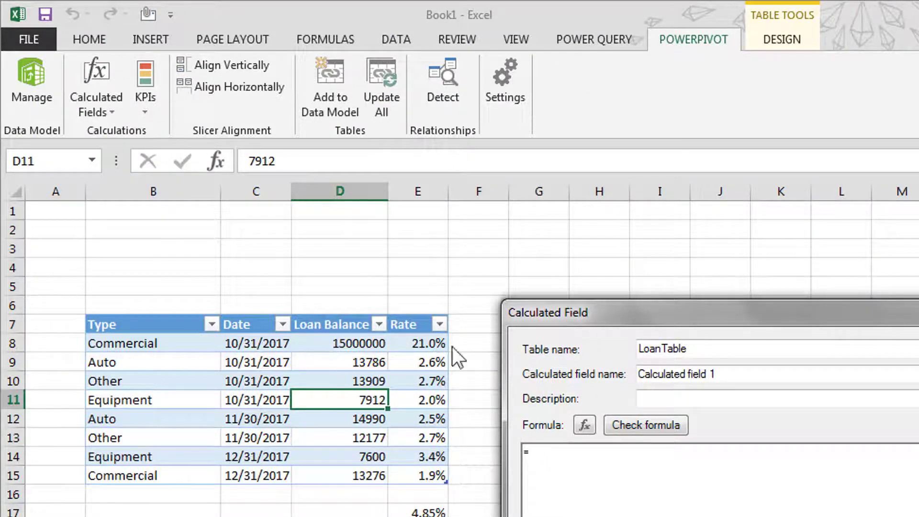
drag(581, 328, 562, 327)
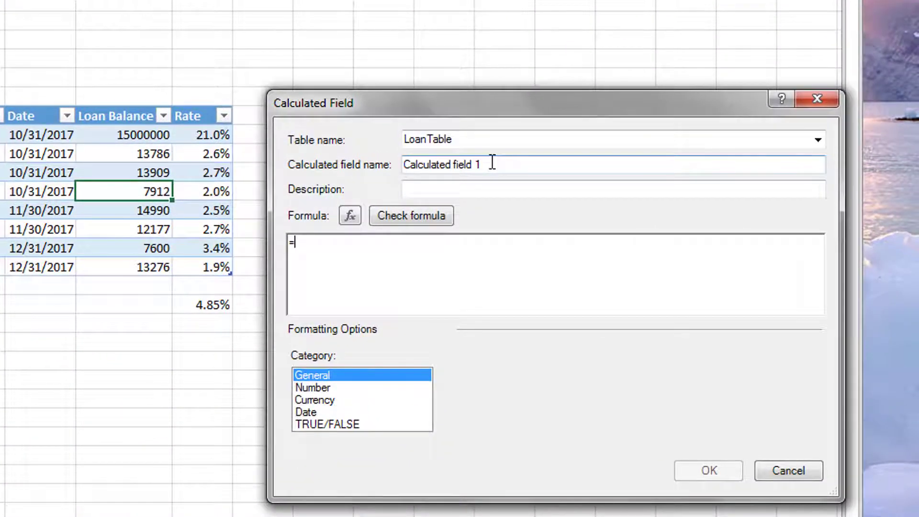
drag(492, 163, 365, 144)
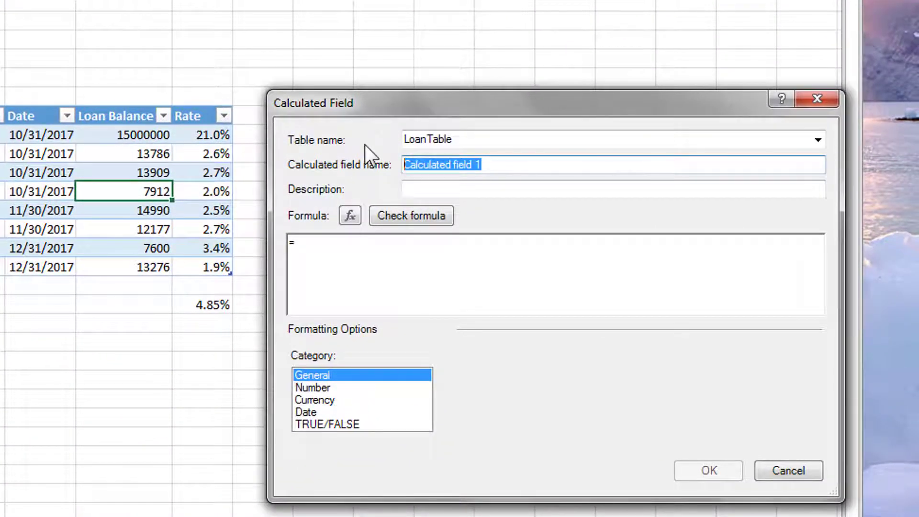
text(ALL B)
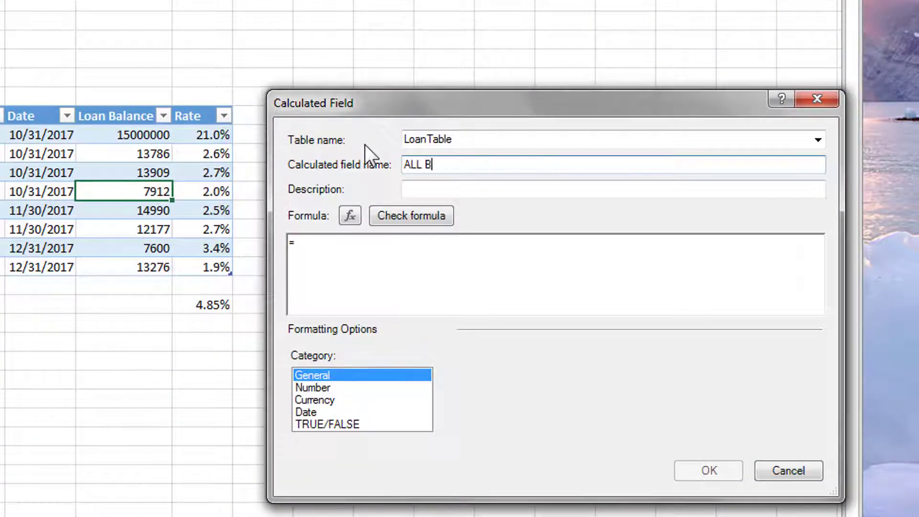
text(ALANCES)
Step: Begin the ALL BALANCES formula as =CALCULATE(SUM(LoanTable[Loan Balance]),
key(Tab)
key(Tab)
key(Tab)
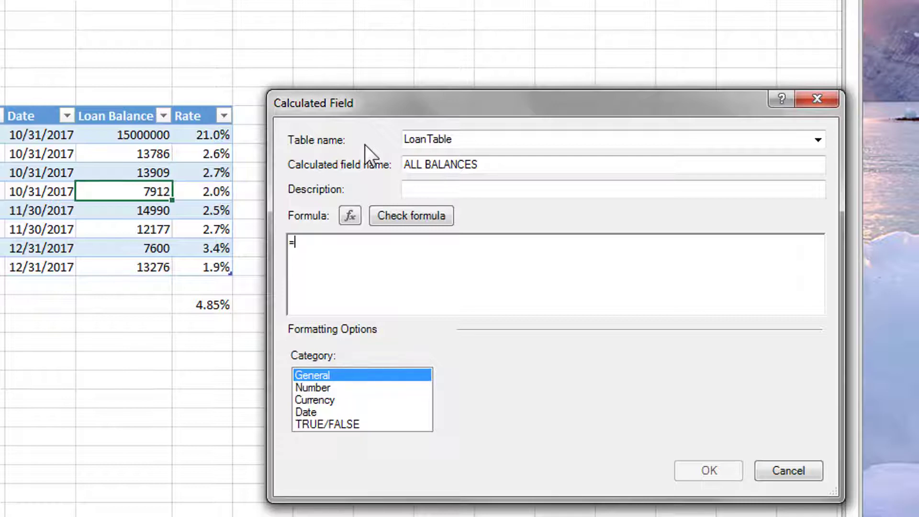
text(CALCULATE()
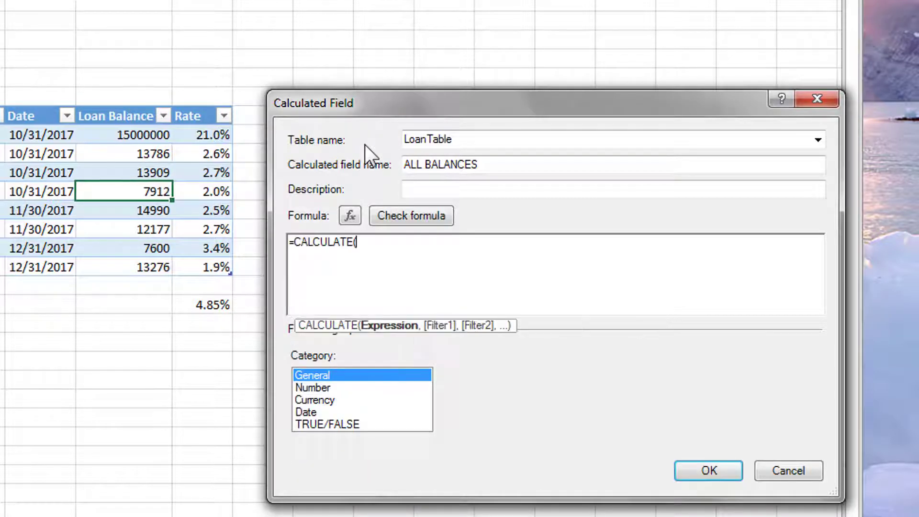
text(SUM)
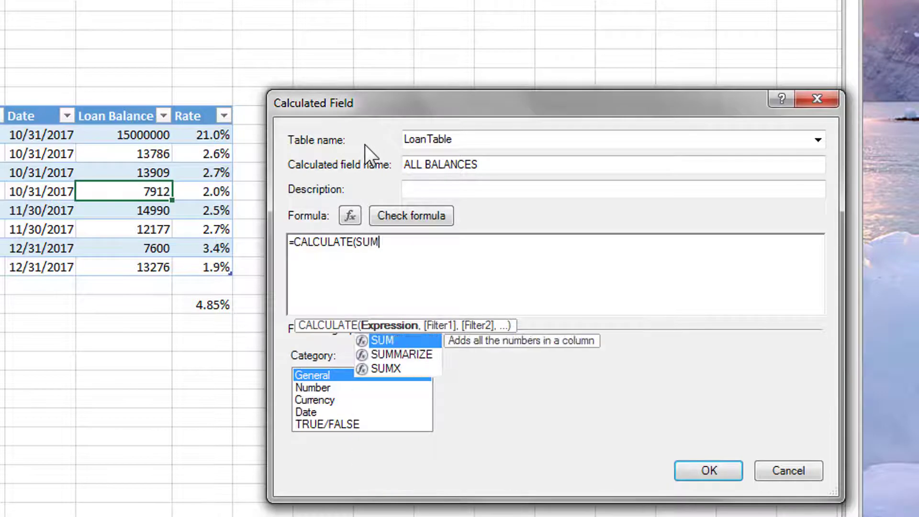
text(()
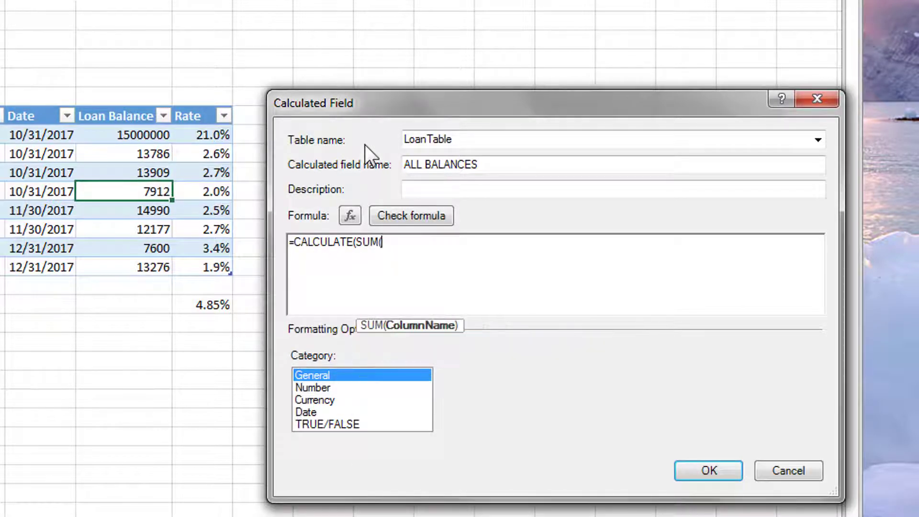
text(L)
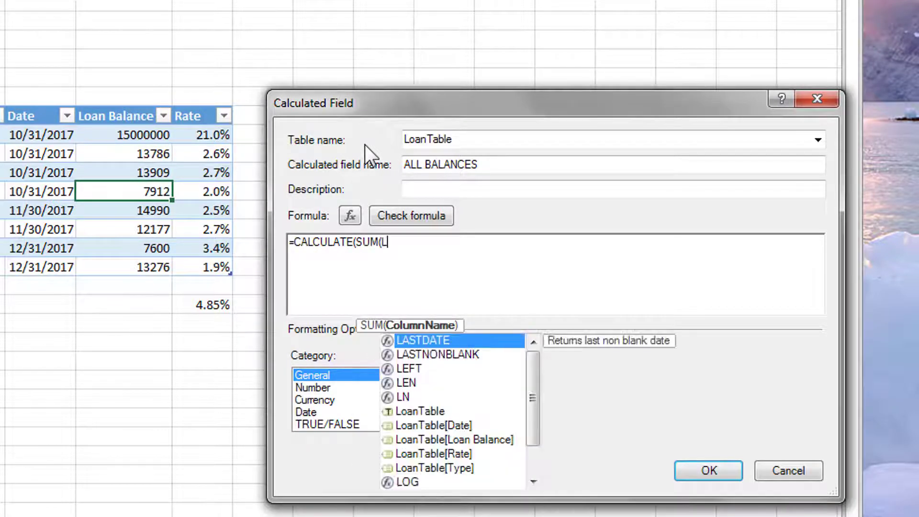
text(O)
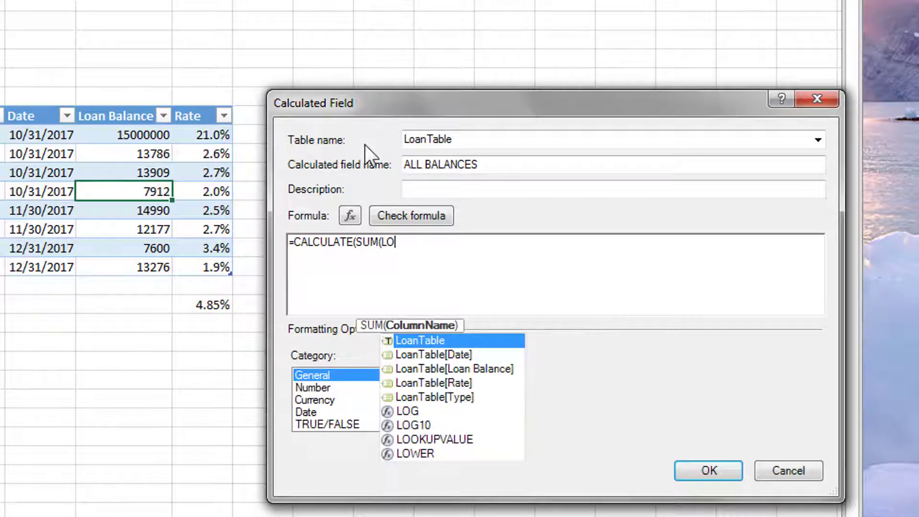
key(Down)
key(Down)
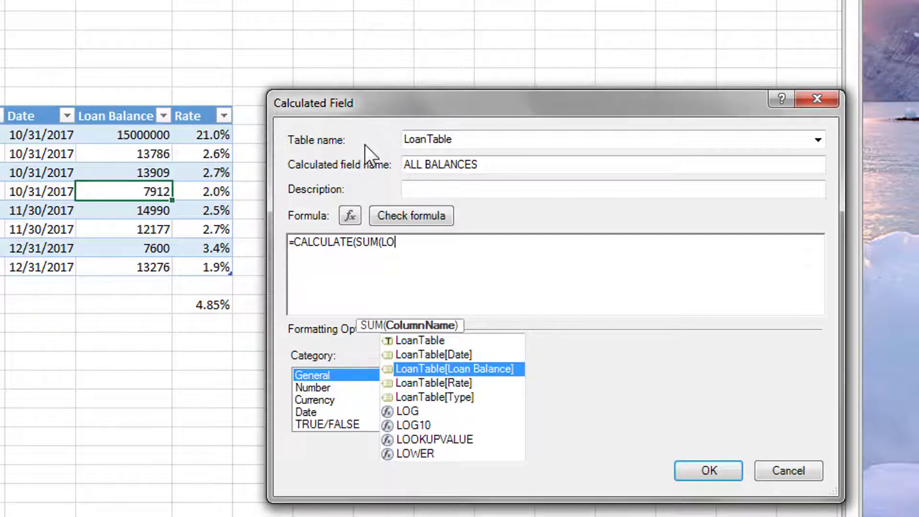
key(Tab)
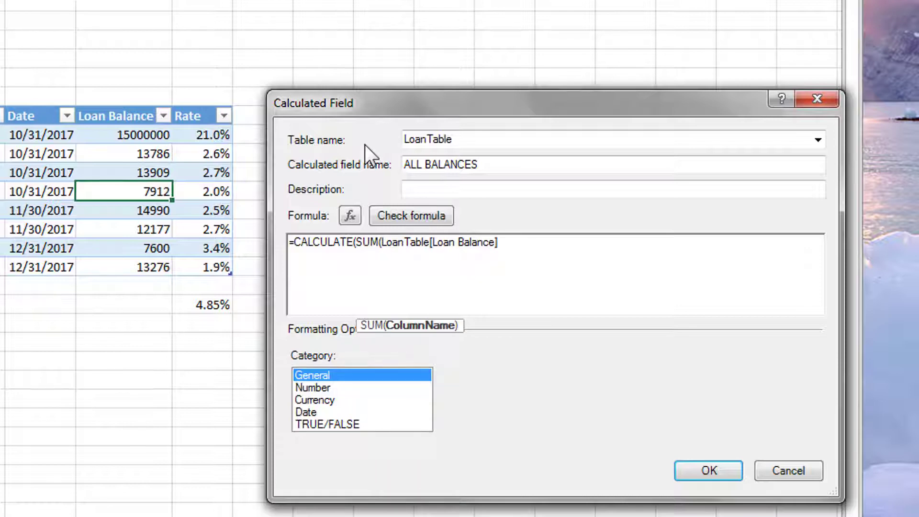
text())
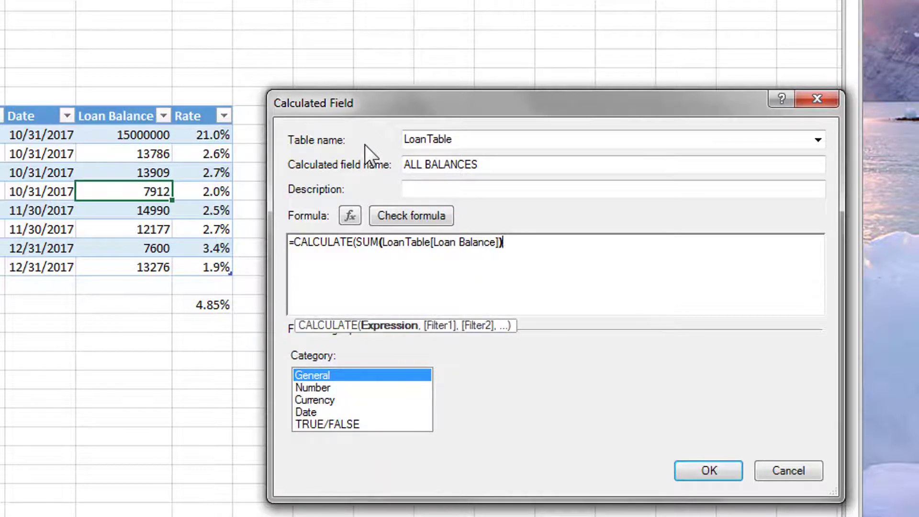
text(,)
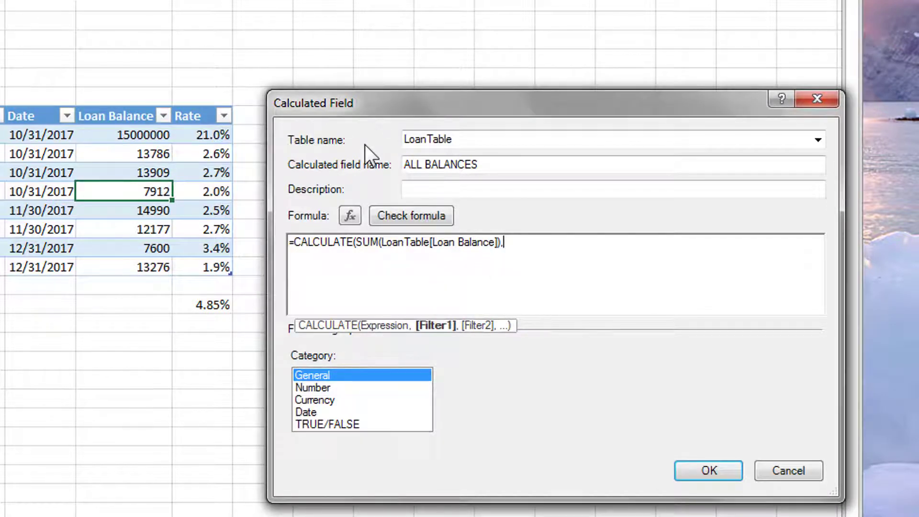
Step: Finish the formula with the filter ALLEXCEPT(LoanTable,LoanTable[Loan Balance]) and close CALCULATE
text(ALL)
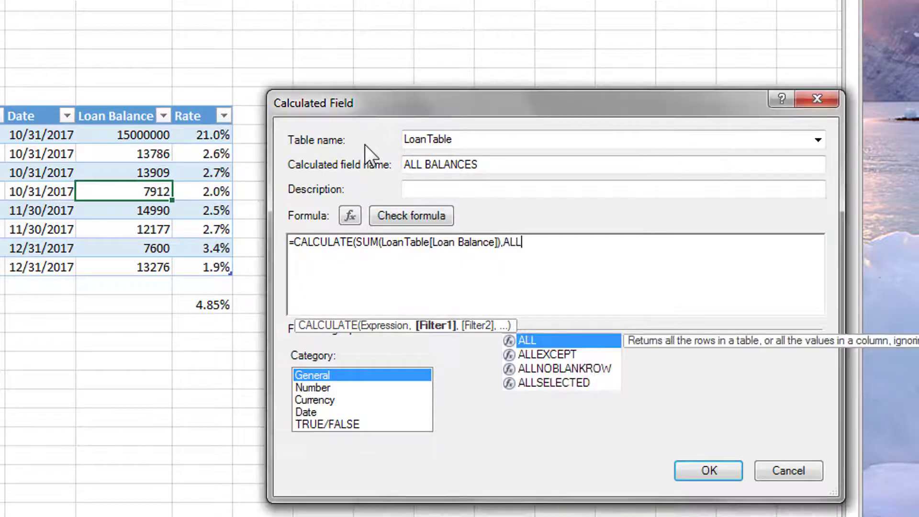
text(EXCE)
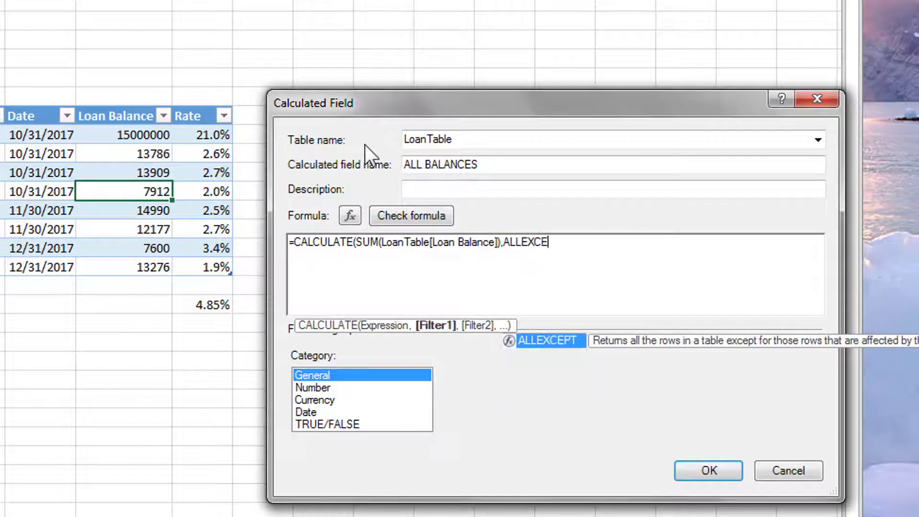
text(PT()
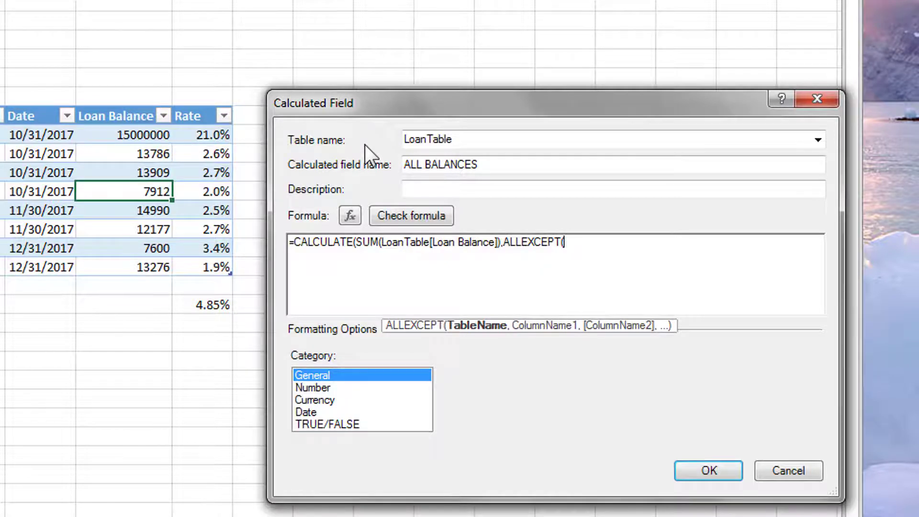
text(Lo)
key(Tab)
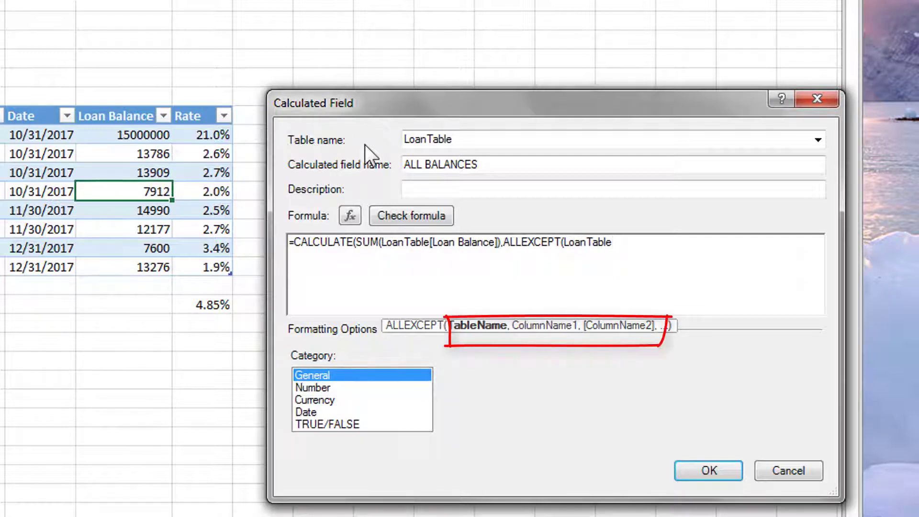
text(,LOAN)
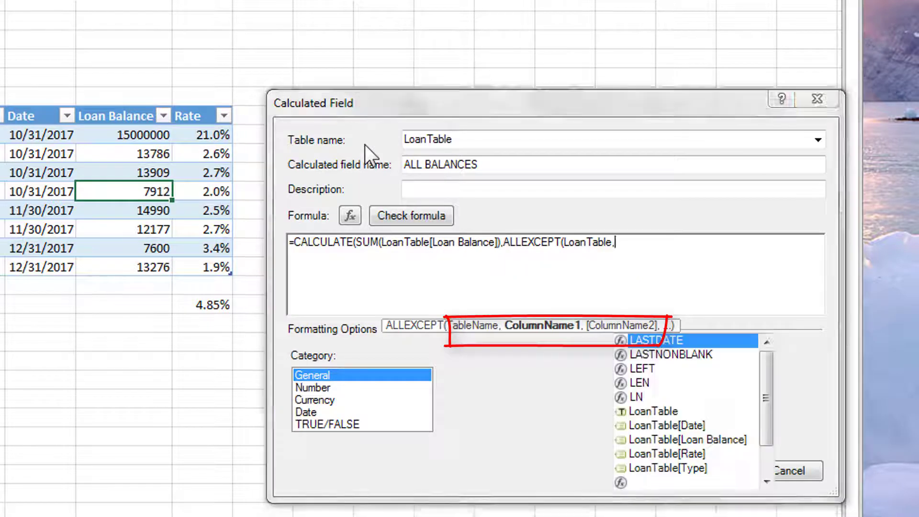
key(Down)
key(Down)
key(Tab)
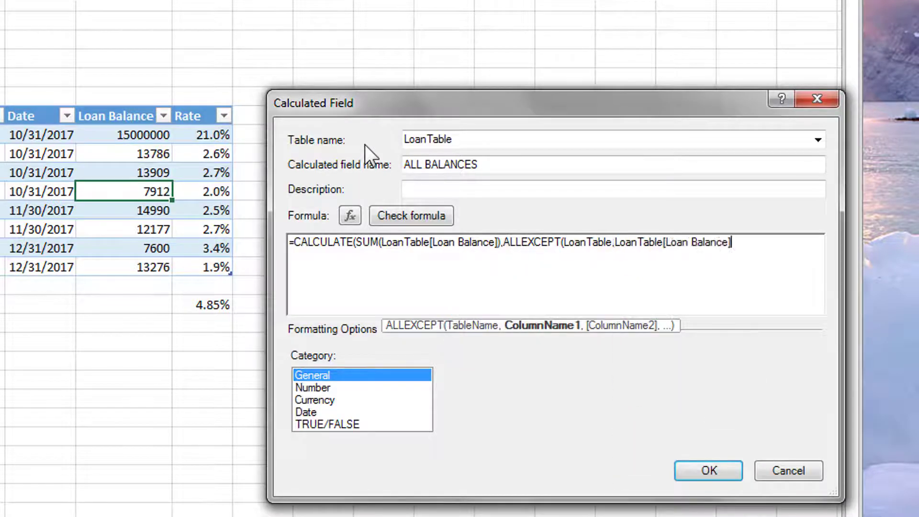
text())
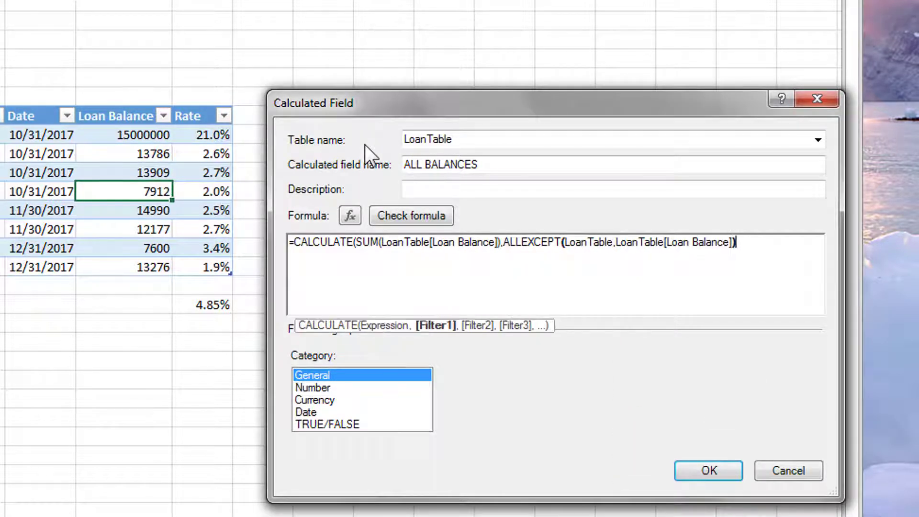
text())
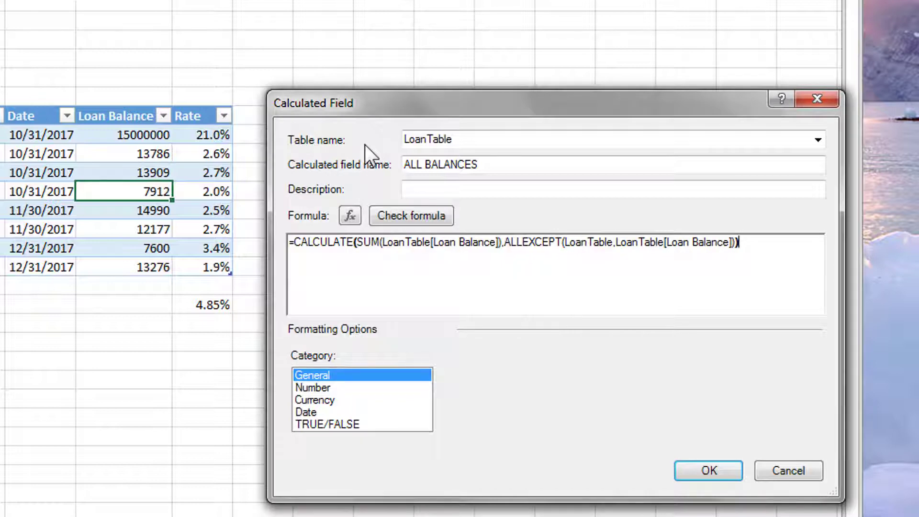
Step: Format ALL BALANCES as currency with 0 decimals, check the formula and save it
click(320, 401)
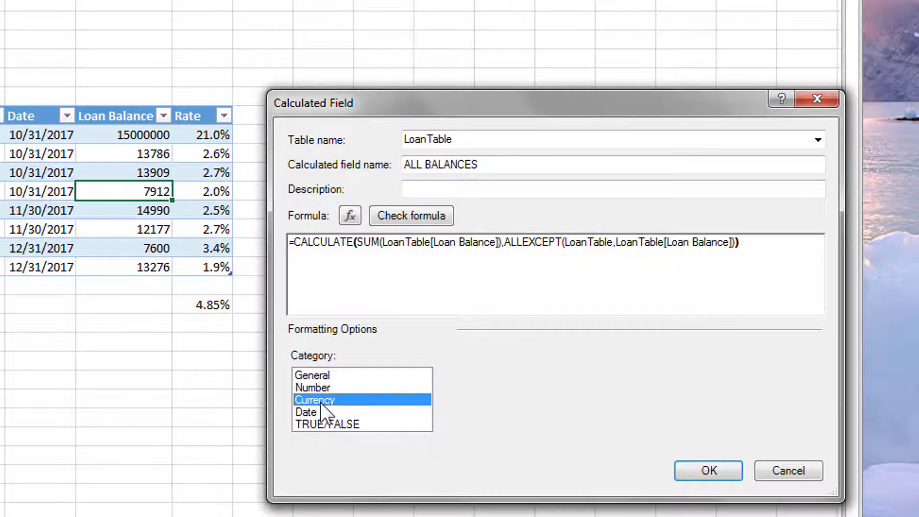
click(605, 405)
click(605, 404)
click(402, 211)
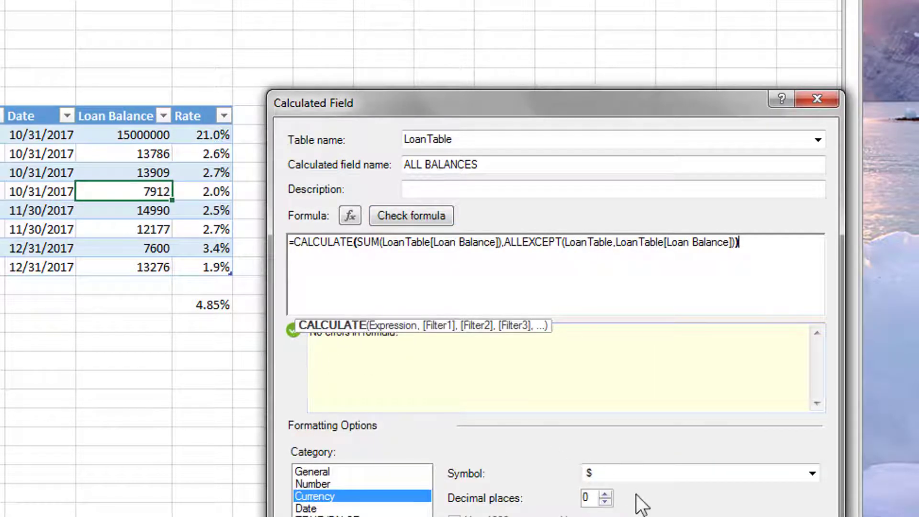
key(Return)
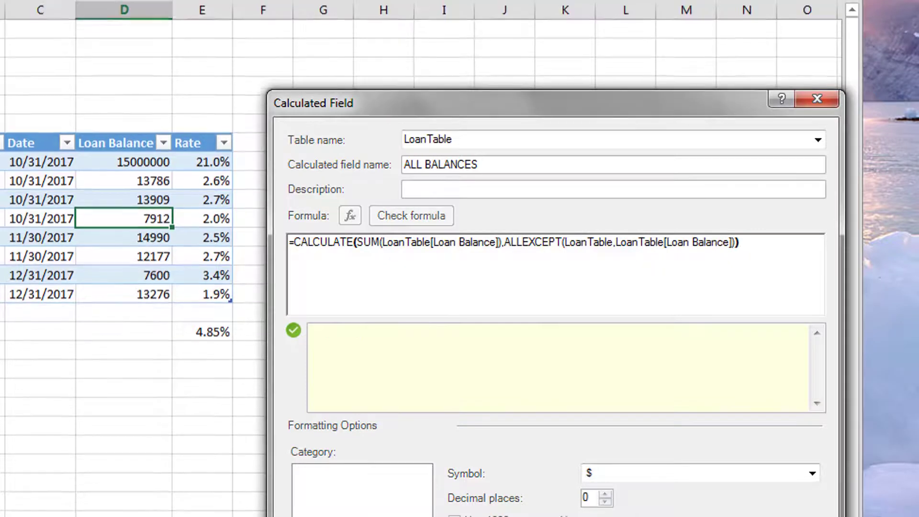
click(3, 398)
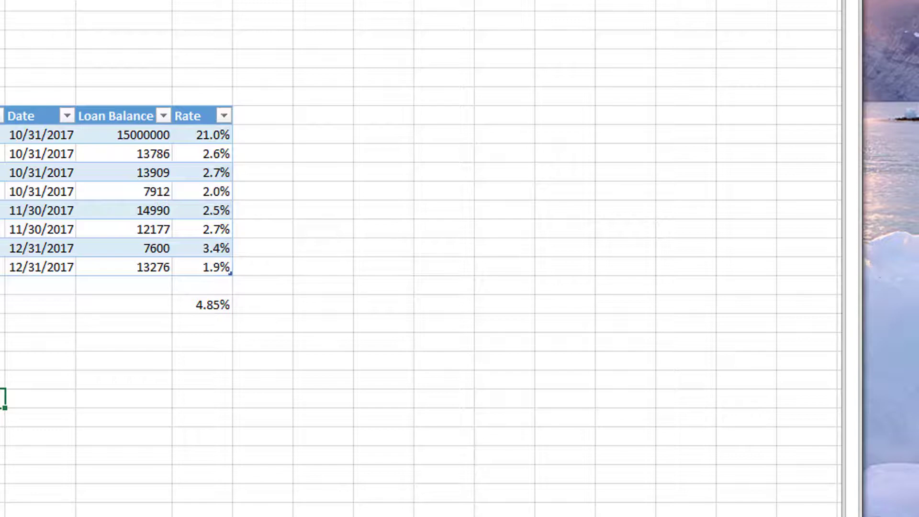
Step: Insert a data-model PivotTable at B22 with Type and Date in Rows
key(alt+n)
key(v)
click(59, 107)
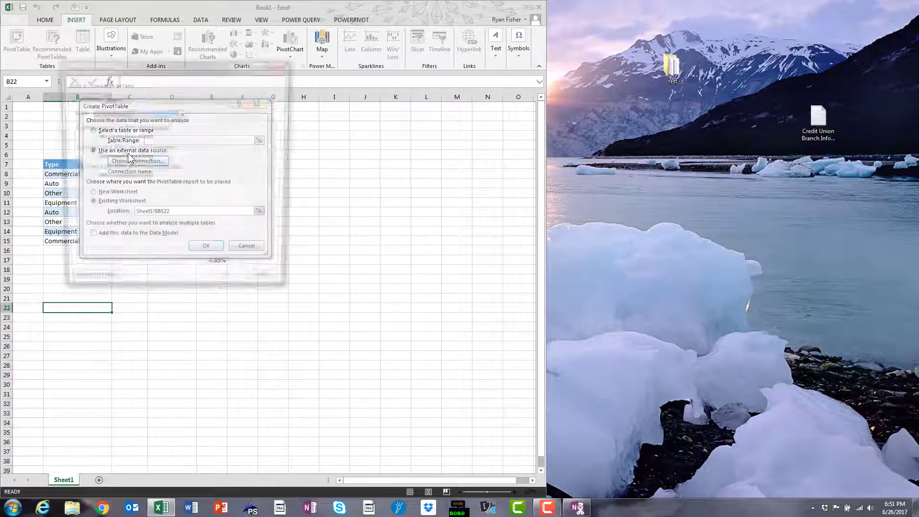
click(182, 273)
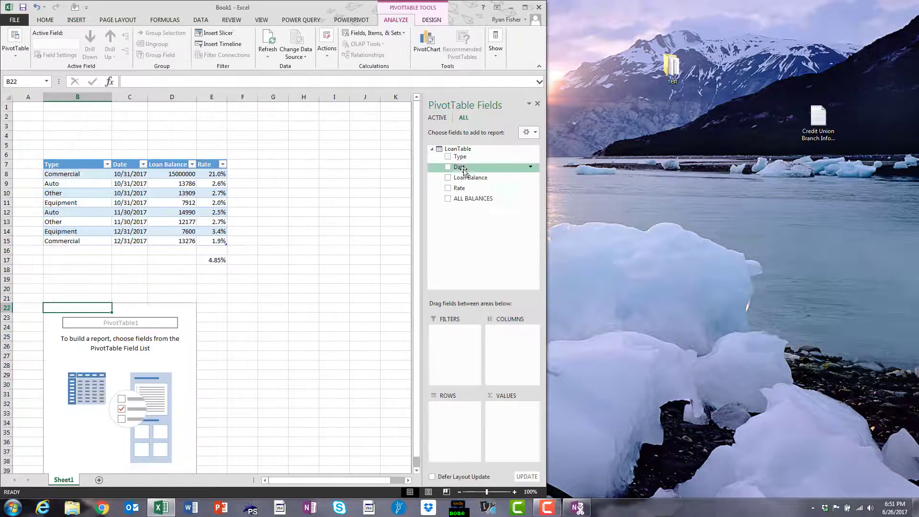
click(460, 167)
click(448, 157)
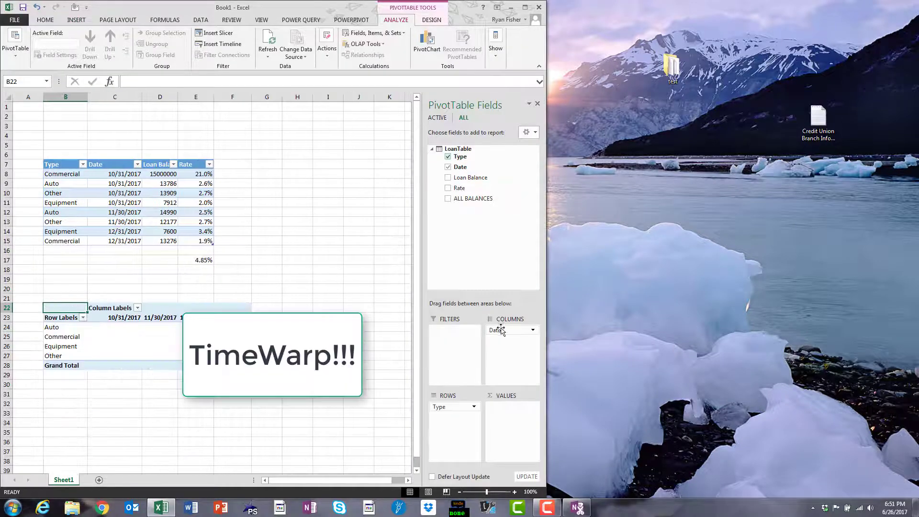
drag(498, 328, 453, 417)
Step: Set the pivot to tabular layout, repeat item labels and turn off subtotals
click(431, 19)
click(66, 49)
click(102, 114)
click(15, 49)
click(48, 71)
click(65, 49)
Step: Add Sum of Loan Balance and ALL BALANCES as values, Loan Balance first
click(107, 136)
click(448, 199)
click(150, 355)
click(448, 177)
drag(515, 418, 493, 407)
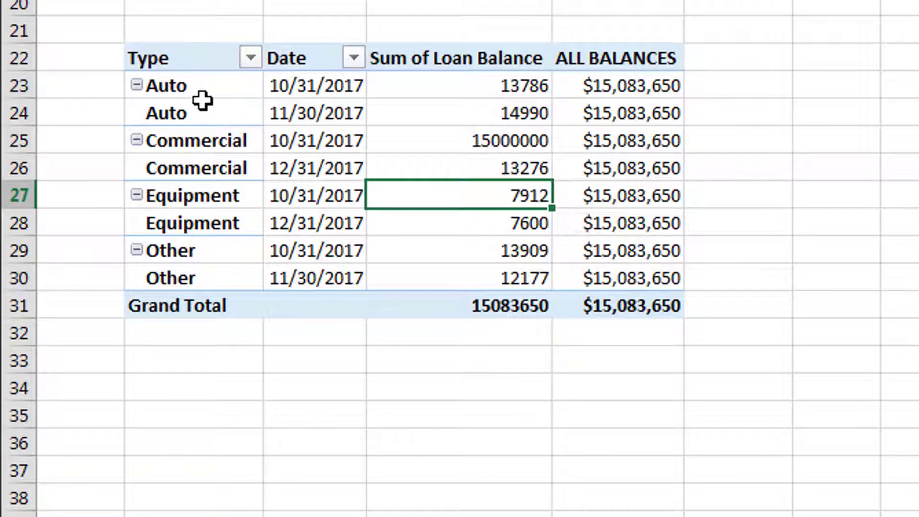
Step: Check each ALL BALANCES cell in the pivot, all reading $15,083,650
click(653, 85)
click(653, 115)
click(652, 144)
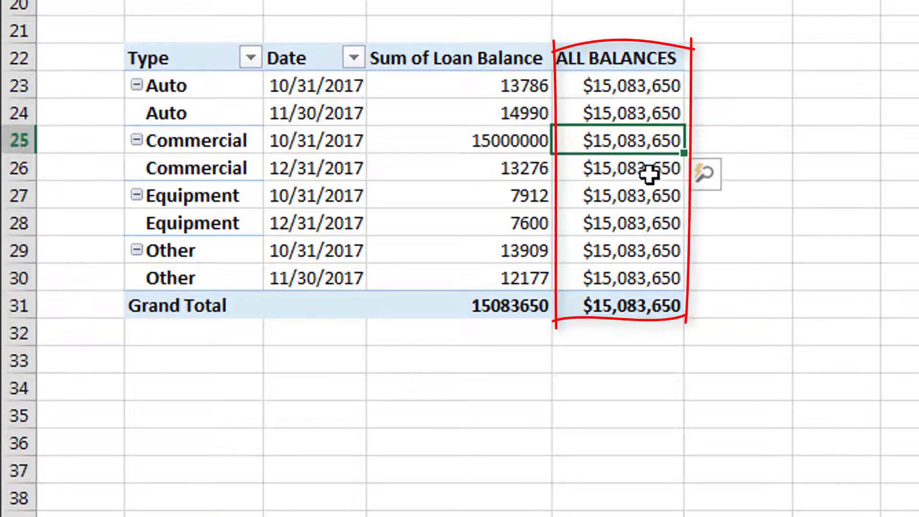
click(649, 173)
click(646, 197)
click(647, 224)
click(647, 252)
key(Down)
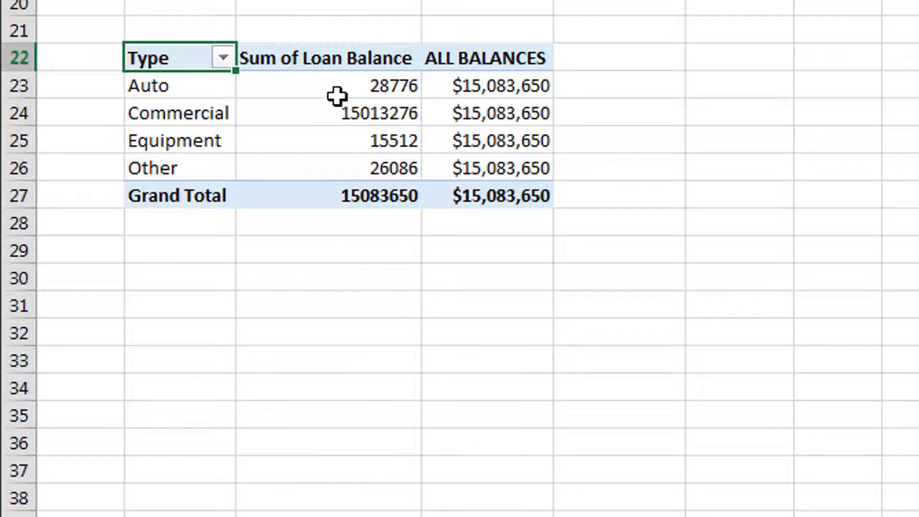
Step: Select the Loan Balance sums and the ALL BALANCES values to compare them by date
drag(337, 96, 338, 166)
drag(531, 88, 525, 157)
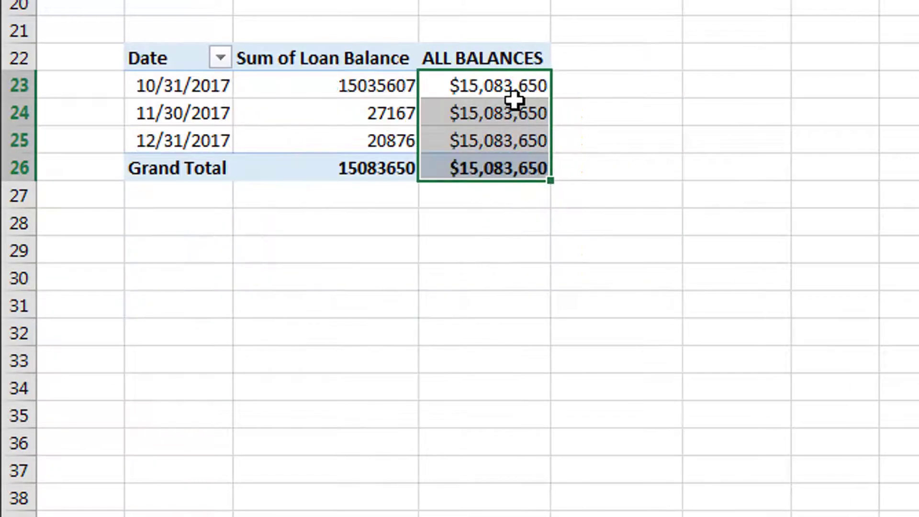
click(515, 113)
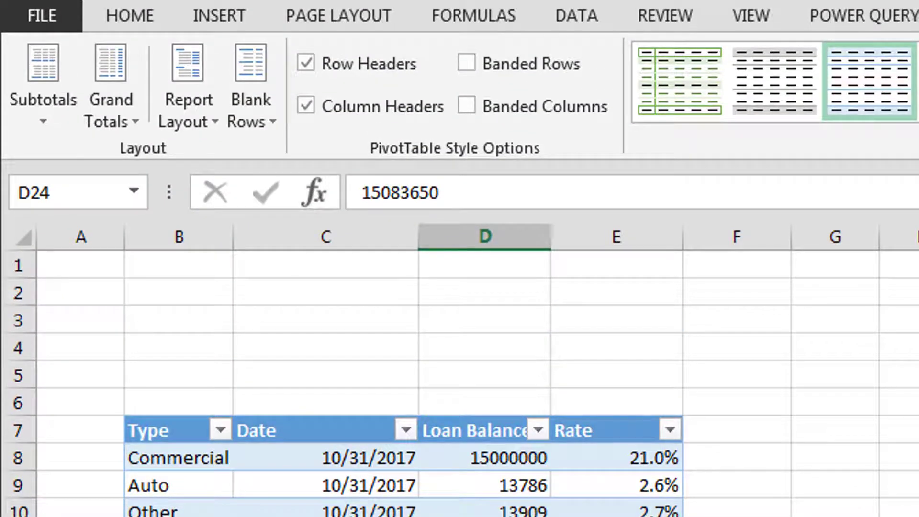
Step: Create a new calculated field named WTD RATE, fixing a typo in the name
click(142, 95)
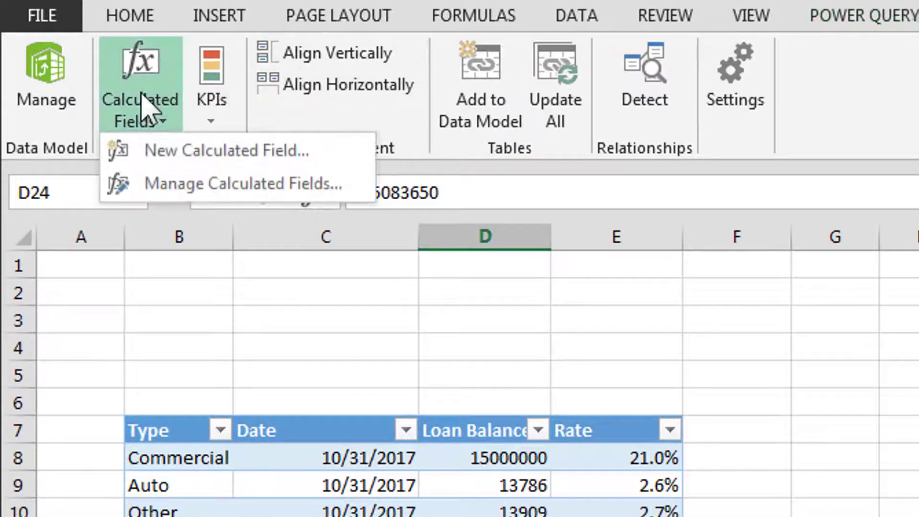
click(208, 152)
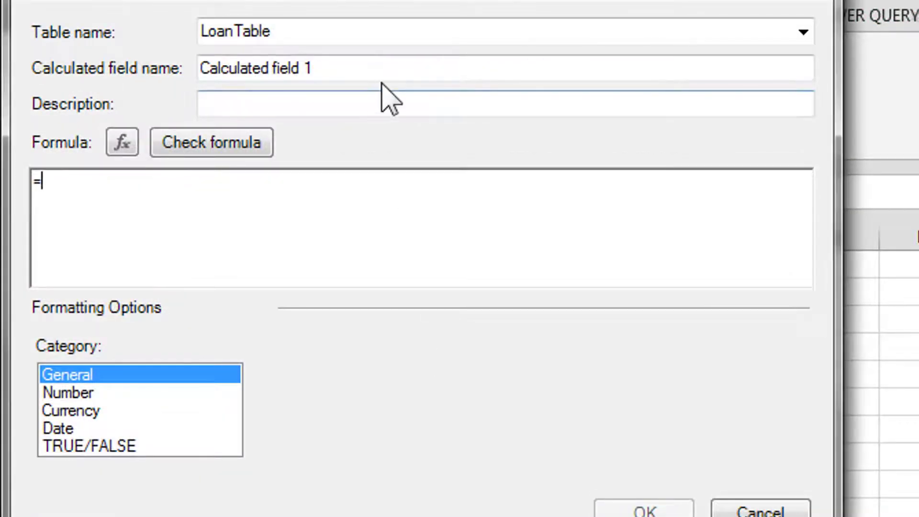
drag(377, 75, 185, 41)
text(SW)
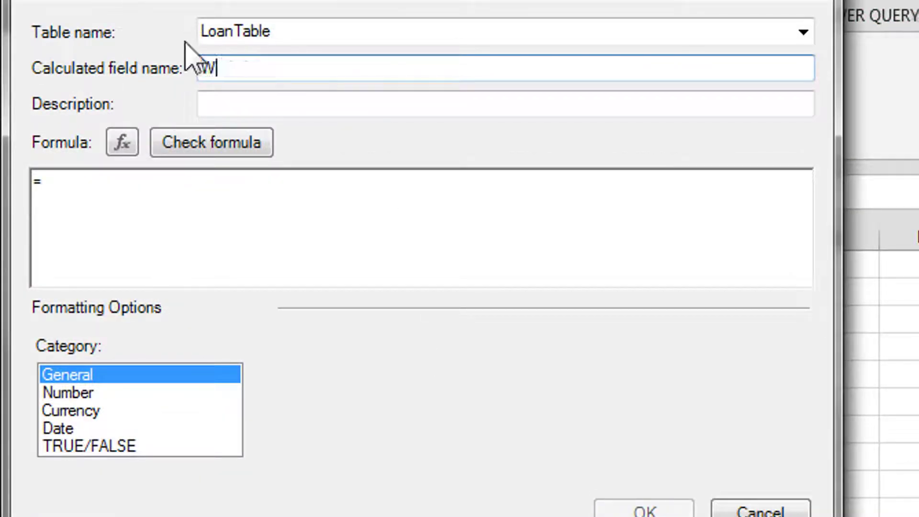
text(EI)
key(BackSpace)
key(BackSpace)
text(TD RAT)
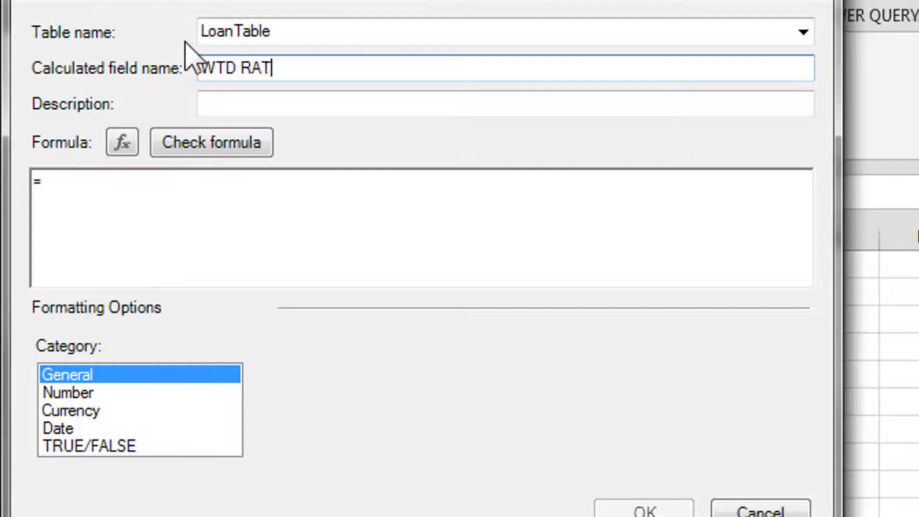
text(E)
key(Tab)
key(Tab)
key(Tab)
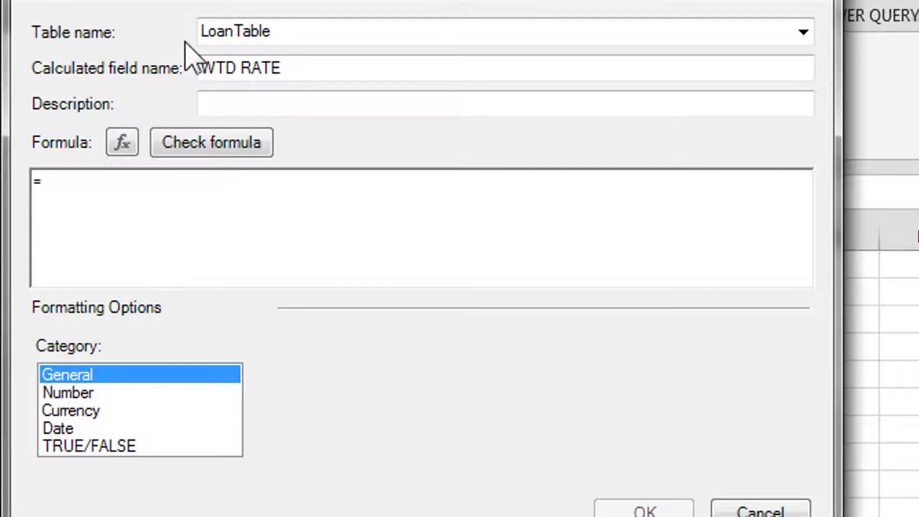
Step: Start the WTD RATE formula as =SUMX(LoanTable, using autocomplete for SUMX and LoanTable
text(SUM)
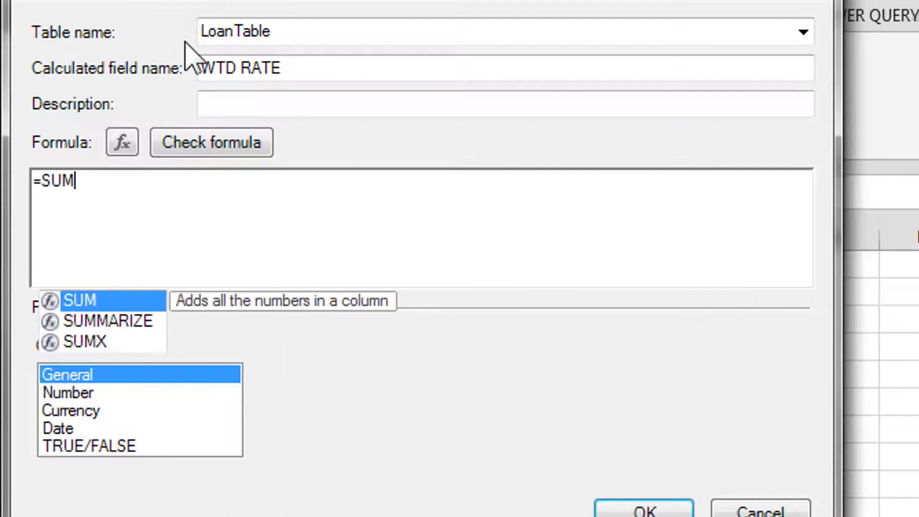
key(Down)
key(Down)
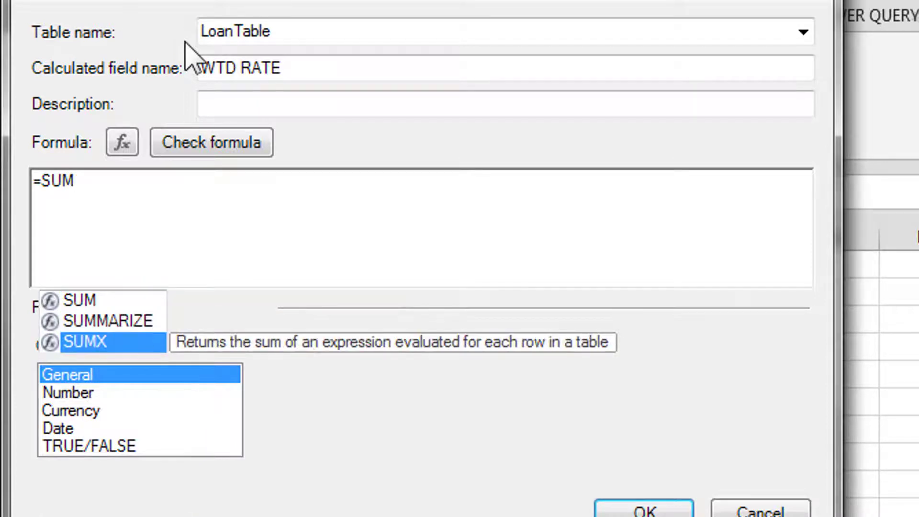
key(Tab)
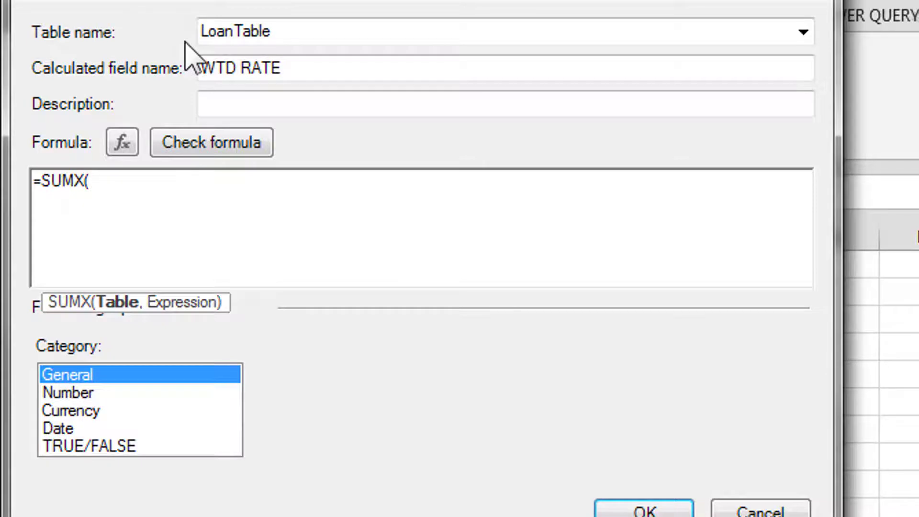
text(L)
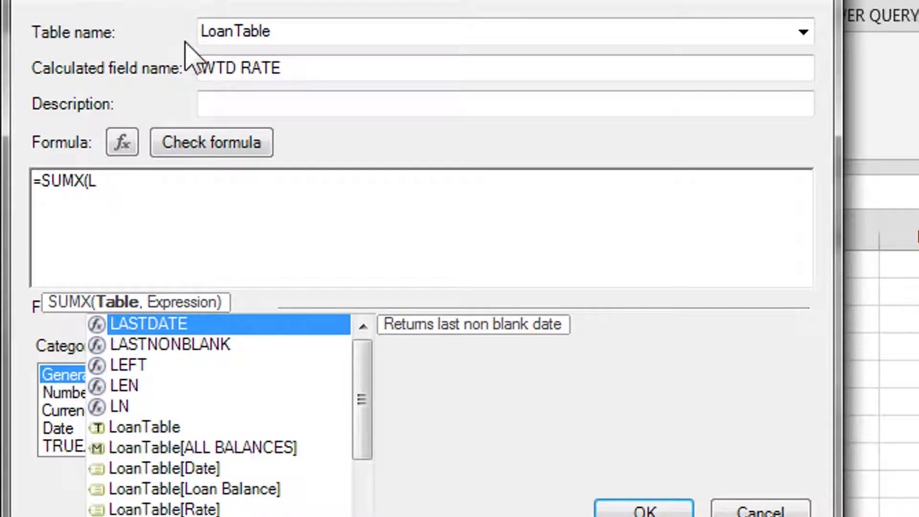
text(O)
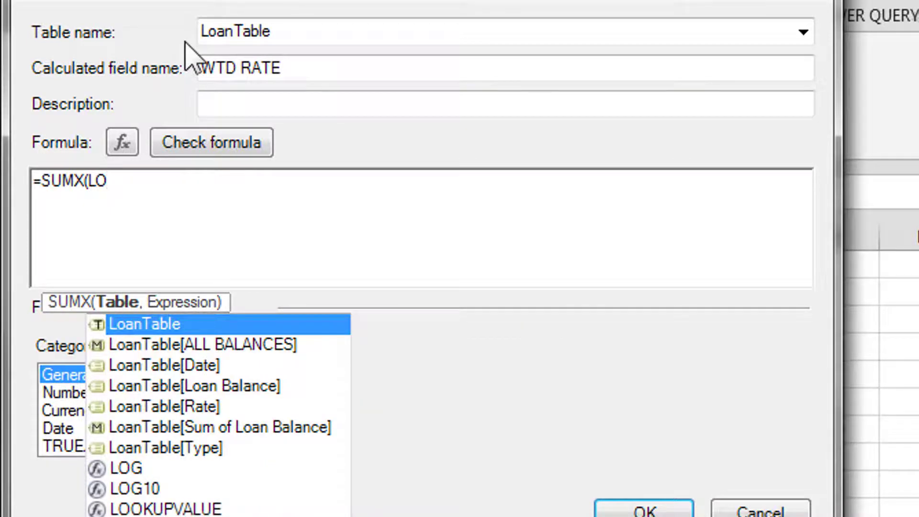
key(Tab)
key(BackSpace)
key(BackSpace)
key(BackSpace)
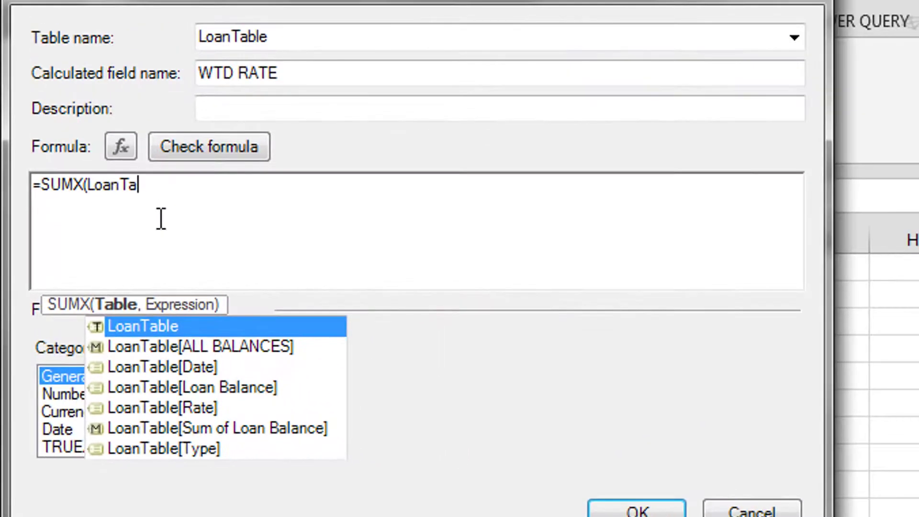
key(Tab)
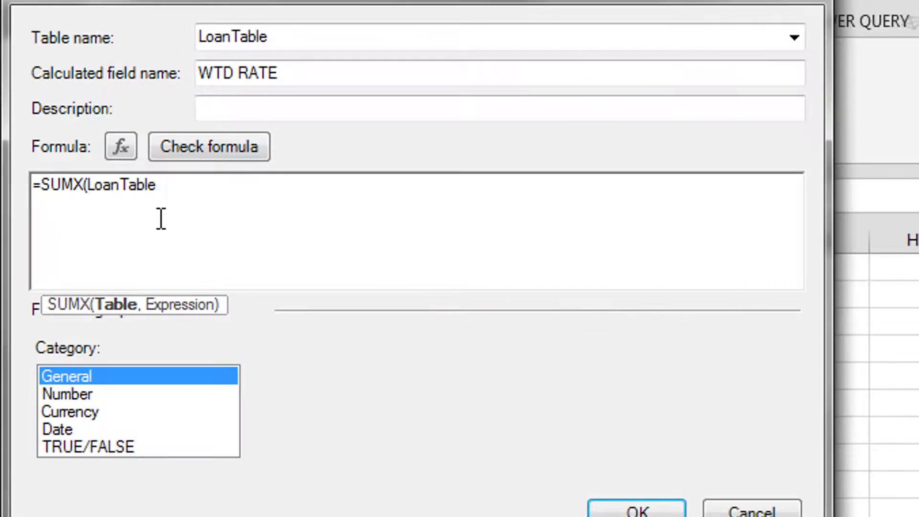
text(,)
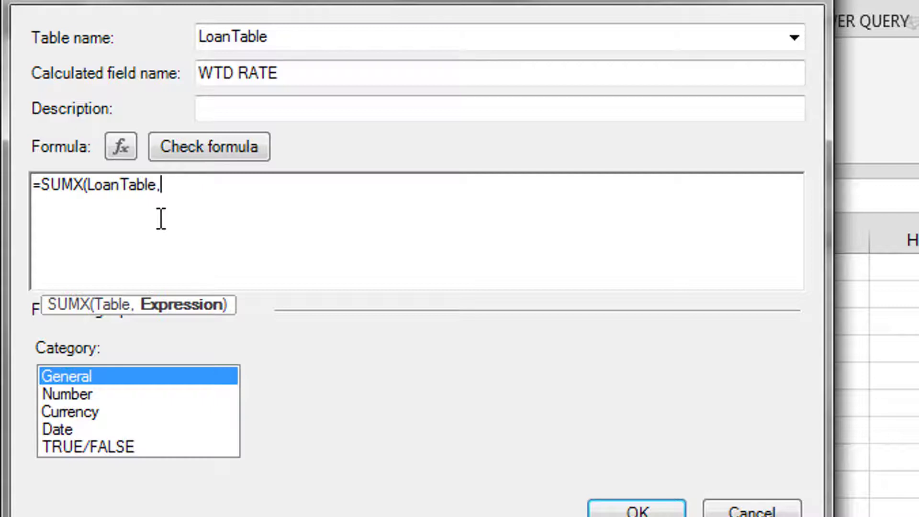
Step: Add LoanTable[Rate]*LoanTable[Loan Balance] inside SUMX and divide the result by [ALL BALANCES]
text(LOA)
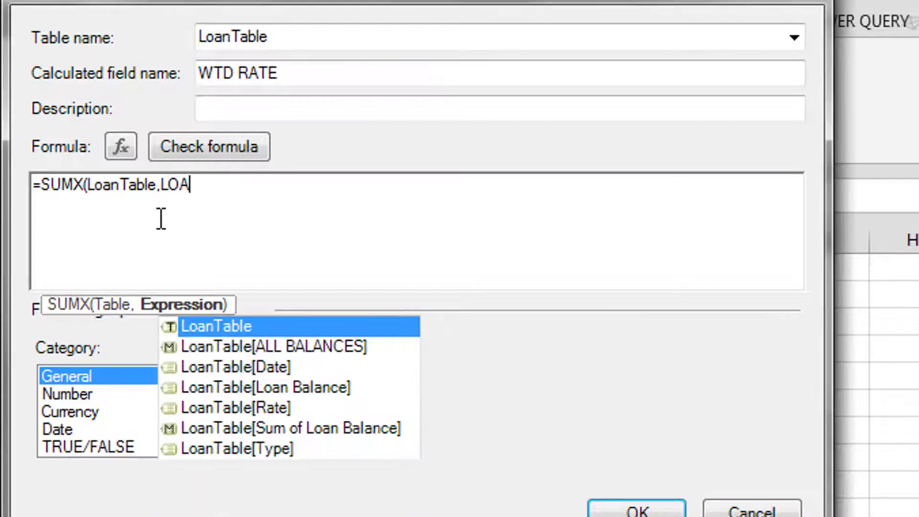
key(Down)
key(Down)
key(Down)
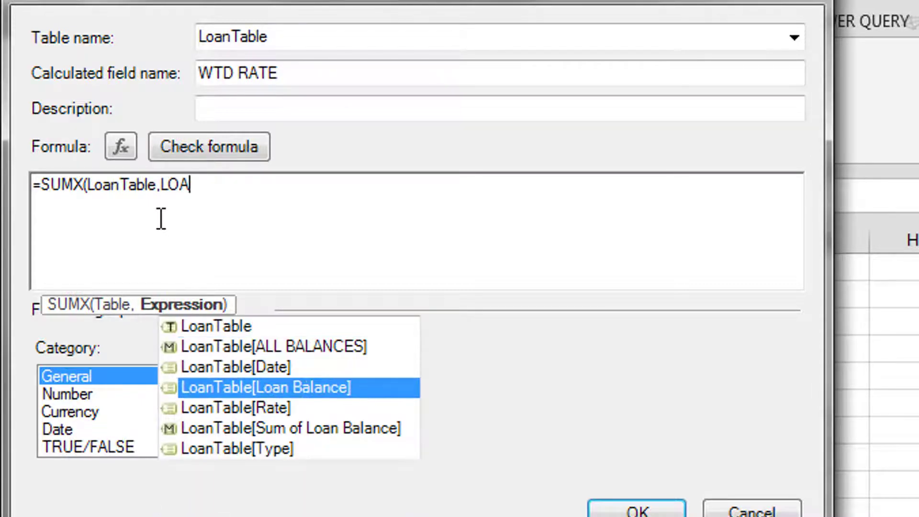
key(Down)
key(Tab)
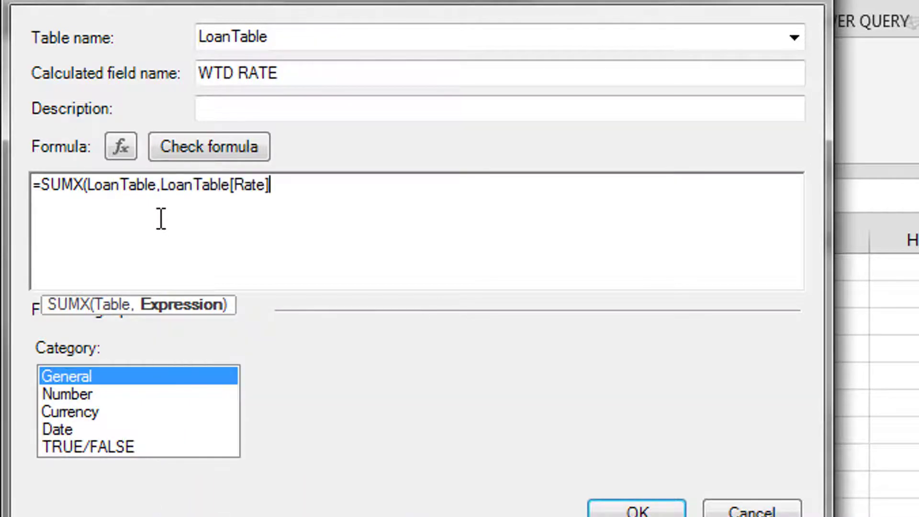
text(*LOA)
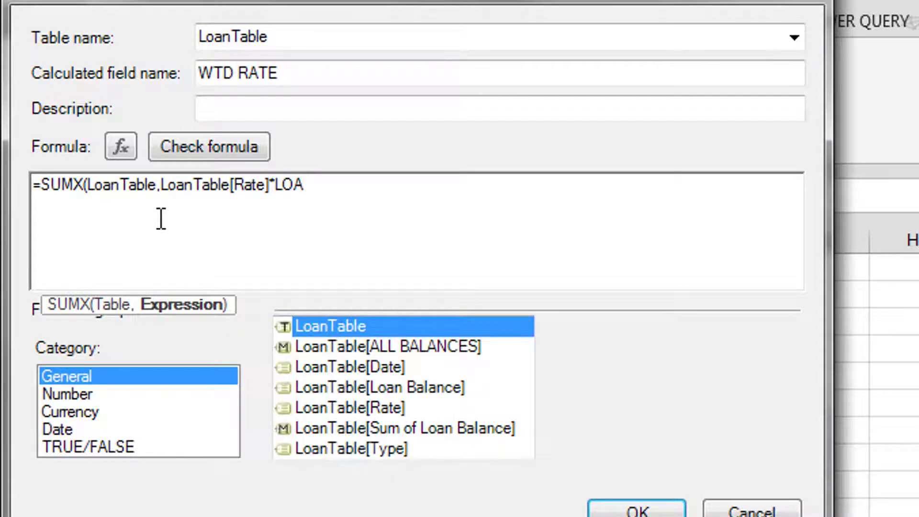
key(Down)
key(Down)
key(Down)
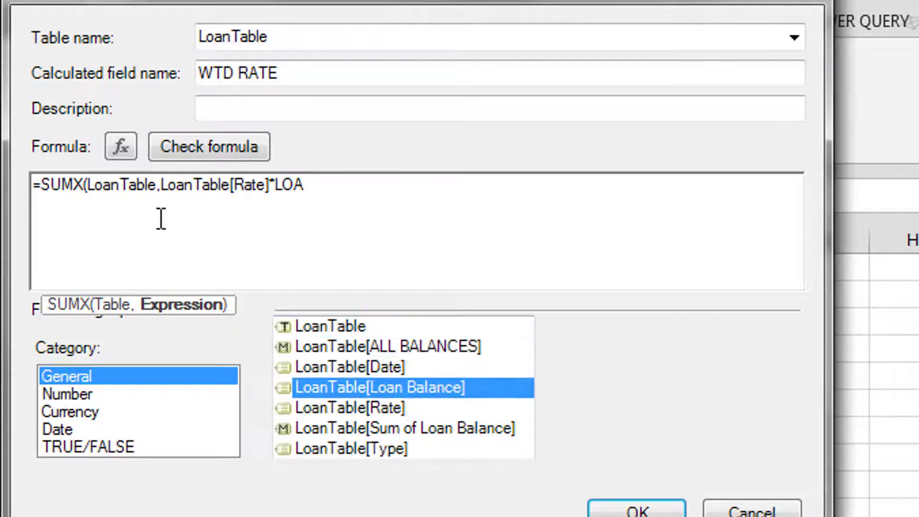
key(Tab)
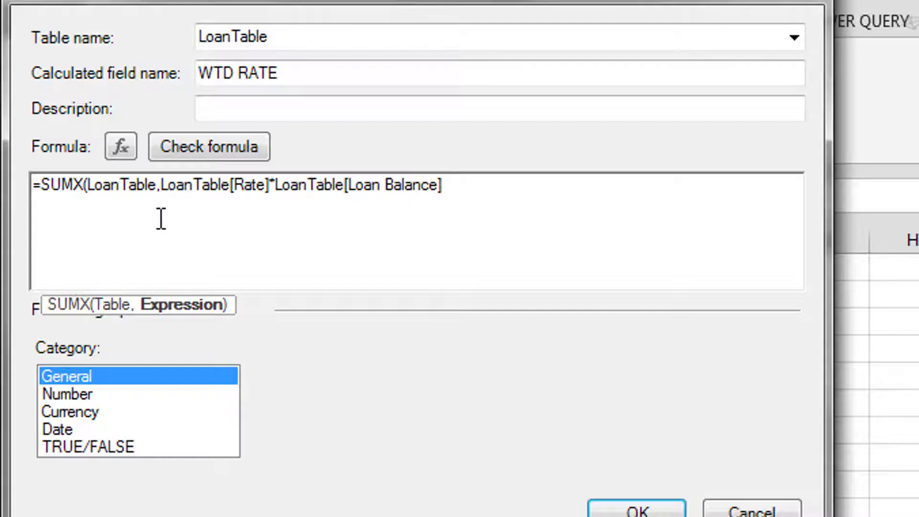
text())
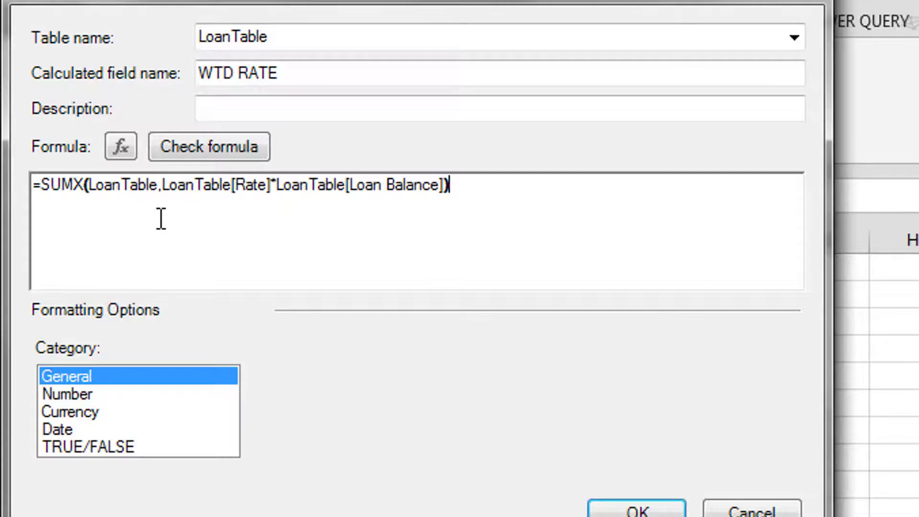
text(/[)
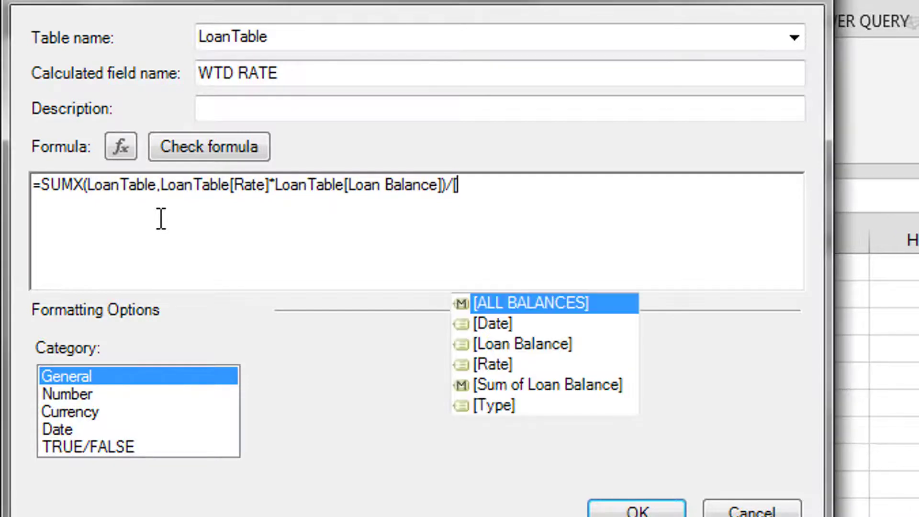
key(Tab)
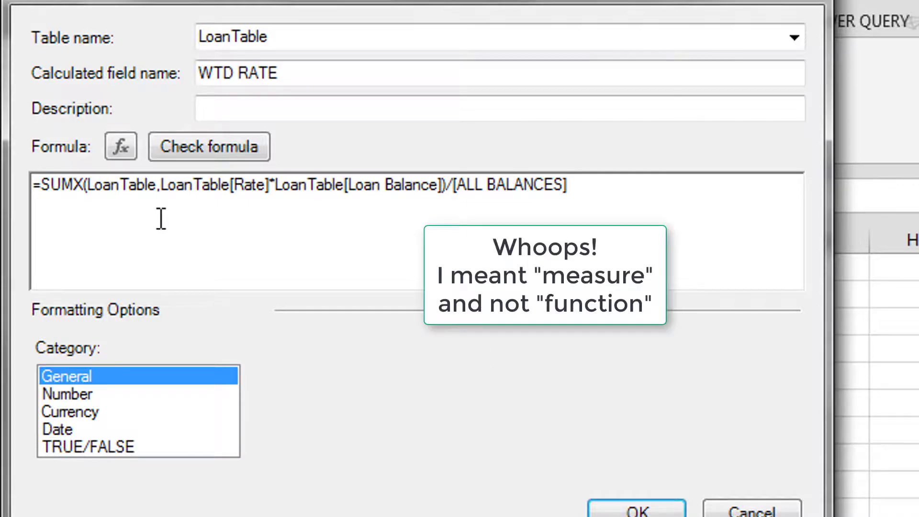
Step: Give WTD RATE the Number > Percentage format, check its formula, and save the calculated field
click(75, 396)
click(516, 384)
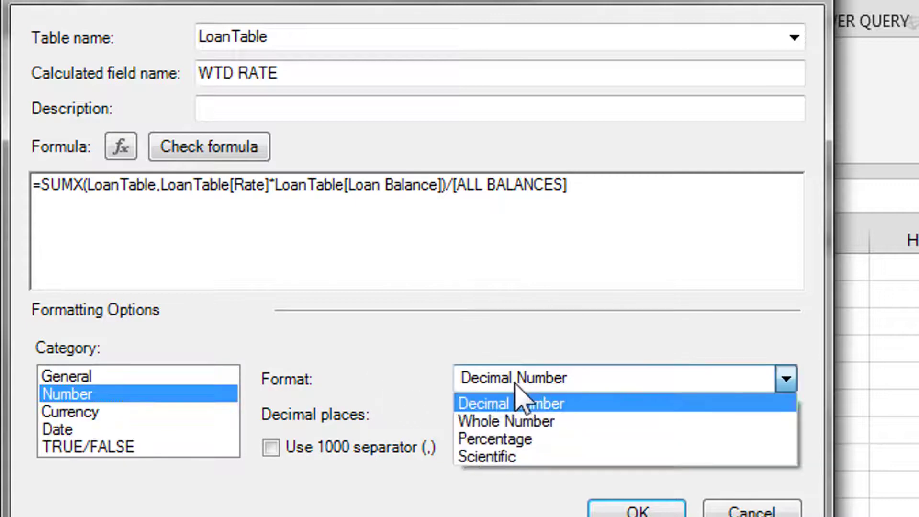
click(506, 438)
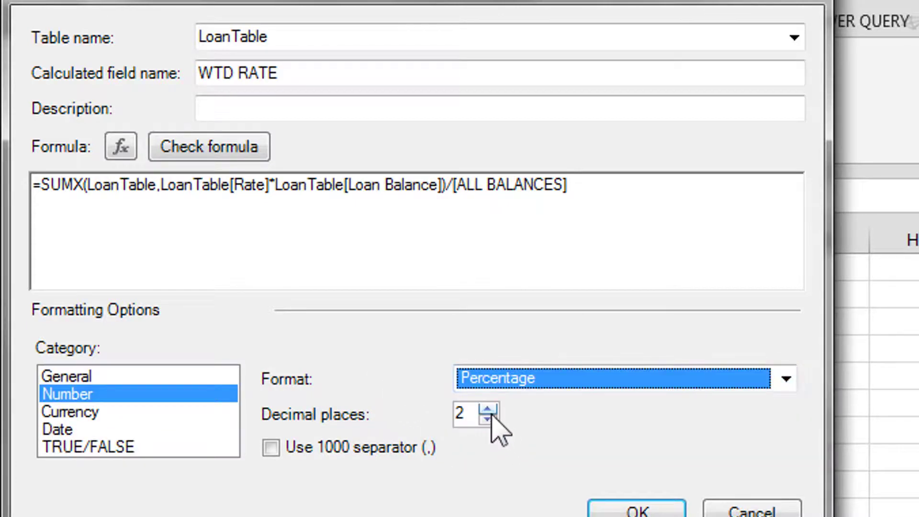
click(173, 149)
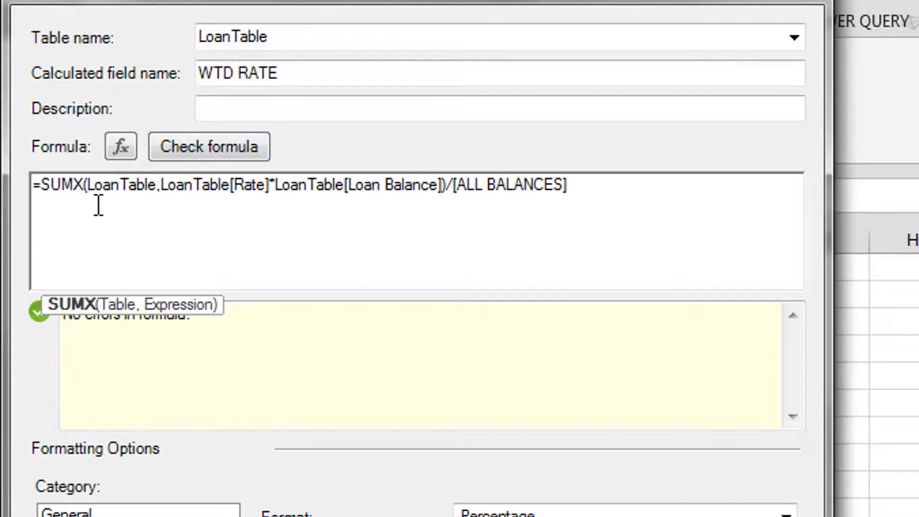
click(115, 188)
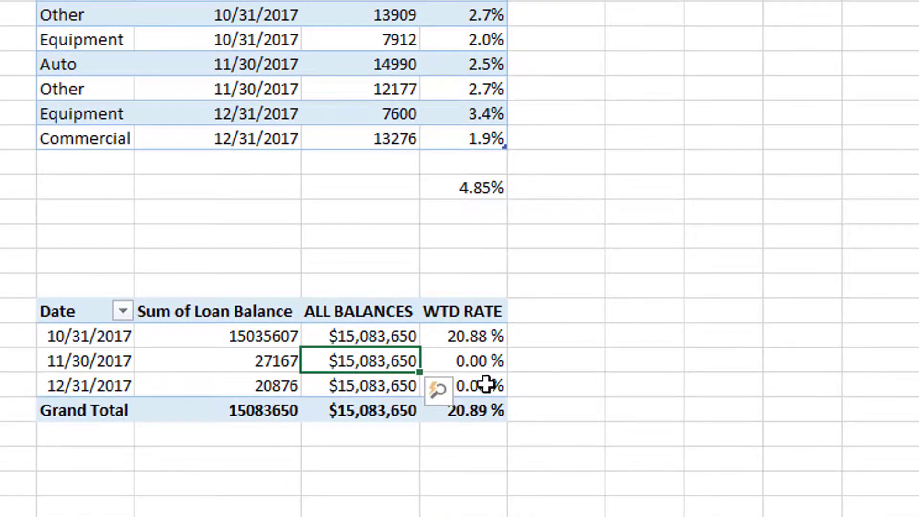
Step: Below the pivot, multiply Grand Total WTD RATE by ALL BALANCES, format as Accounting, and widen column E
click(464, 438)
click(460, 474)
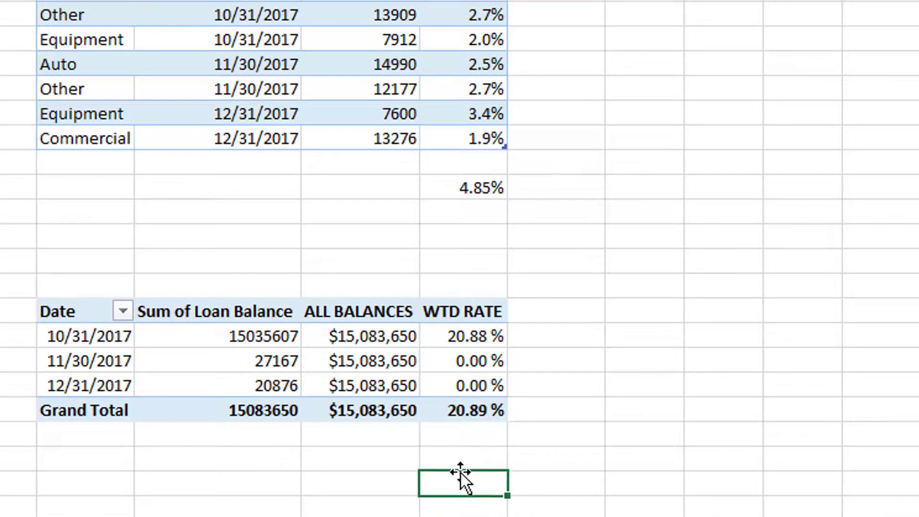
click(469, 190)
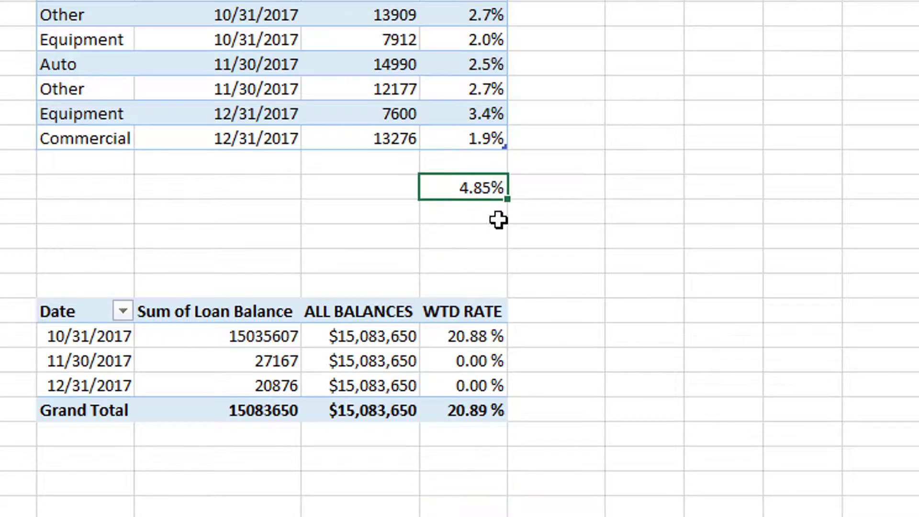
click(498, 411)
click(478, 471)
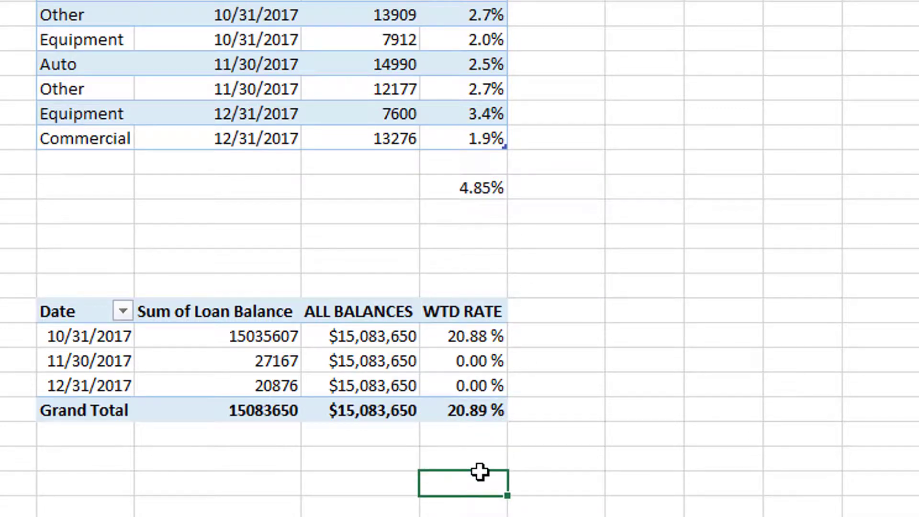
text(=)
click(475, 410)
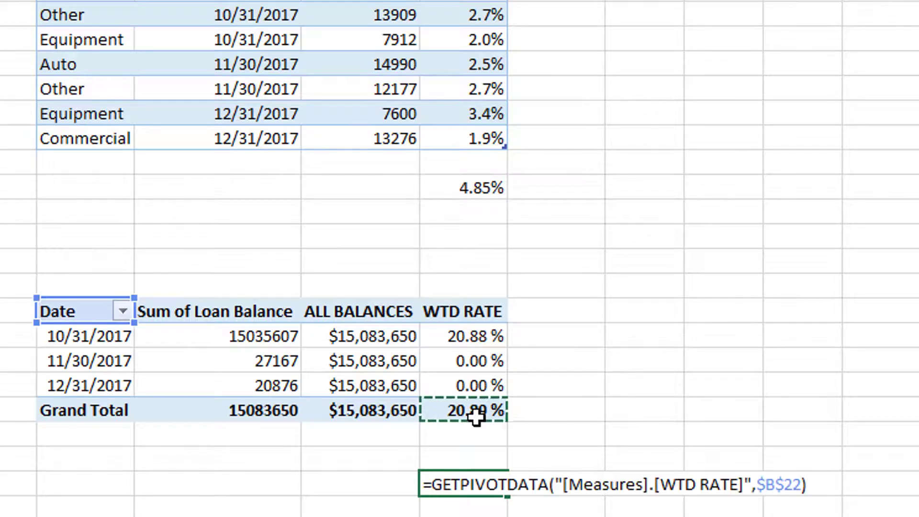
text(*)
click(401, 410)
key(Return)
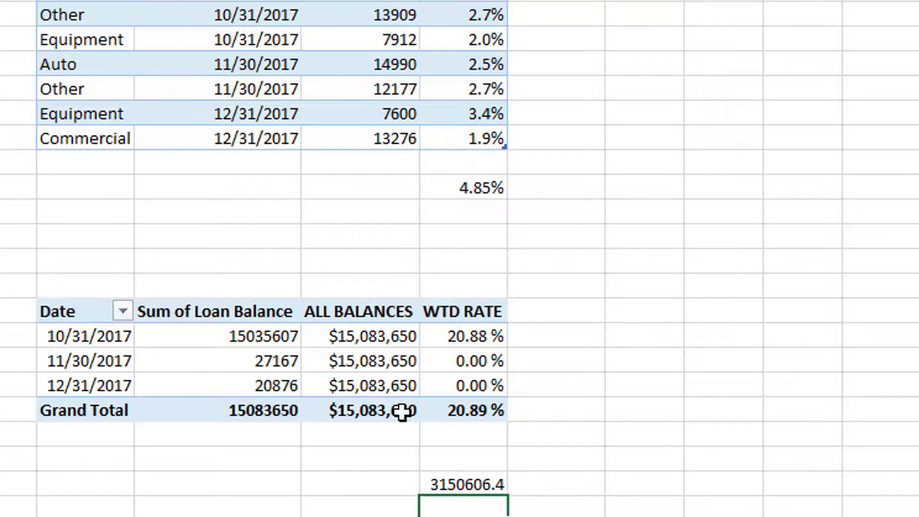
click(476, 482)
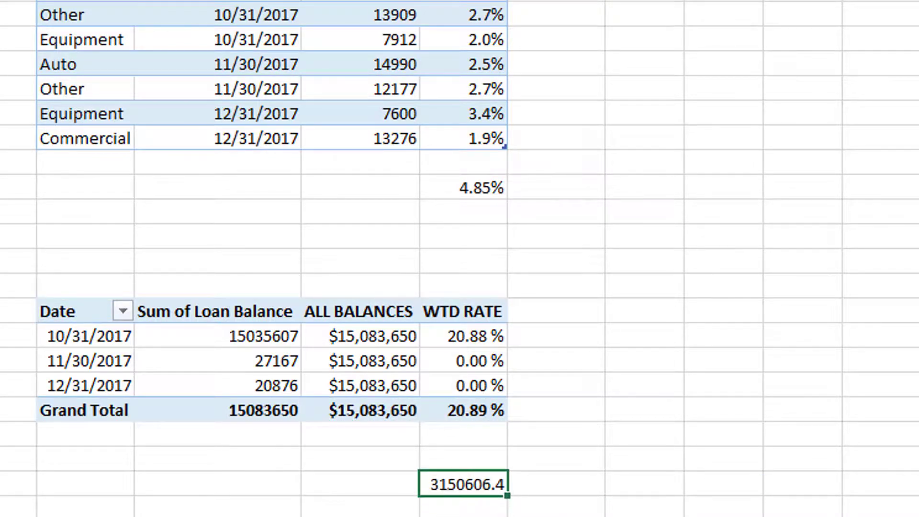
key(ctrl+shift+4)
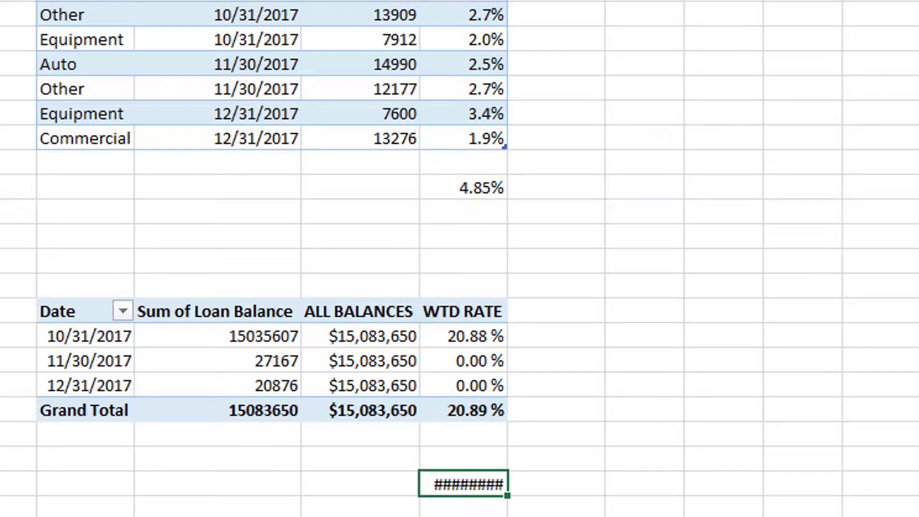
drag(507, 1, 569, 1)
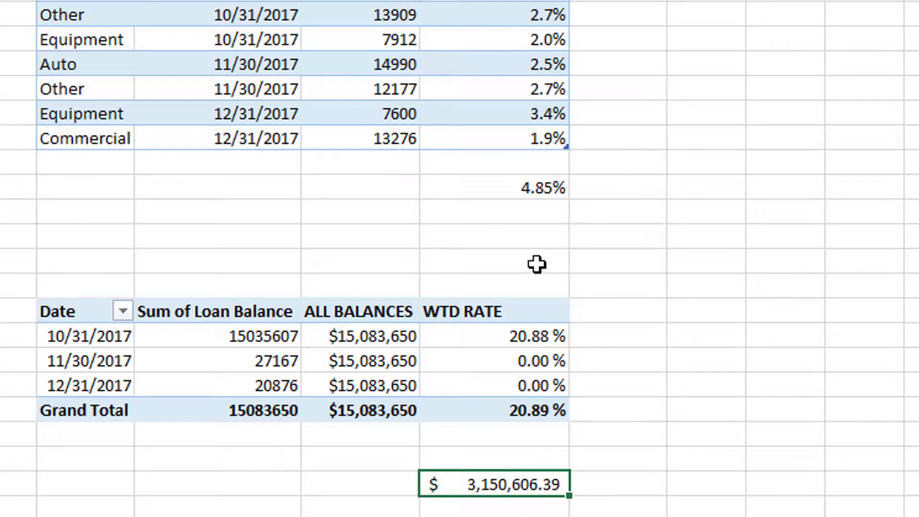
Step: Under the 4.85% rate, multiply it by the ALL BALANCES total and format it as Accounting ($731,368.48)
click(546, 232)
text(=)
click(535, 188)
text(*)
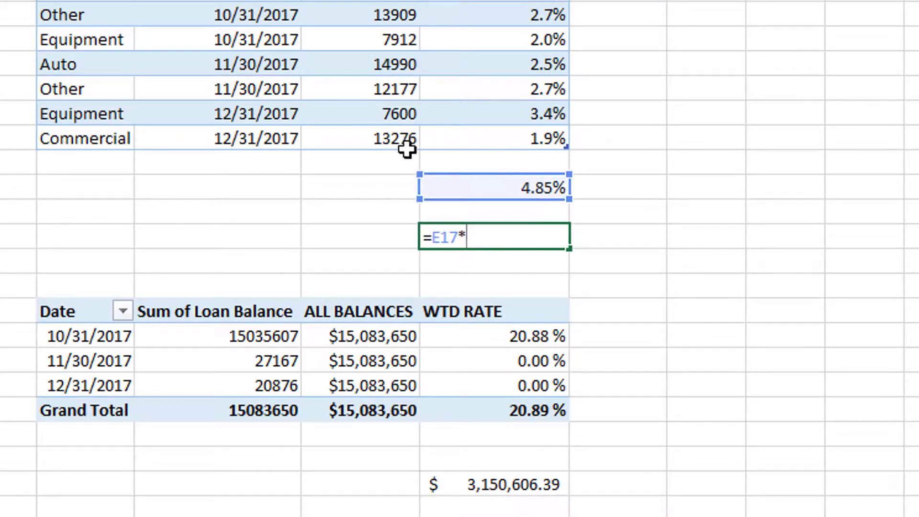
click(392, 408)
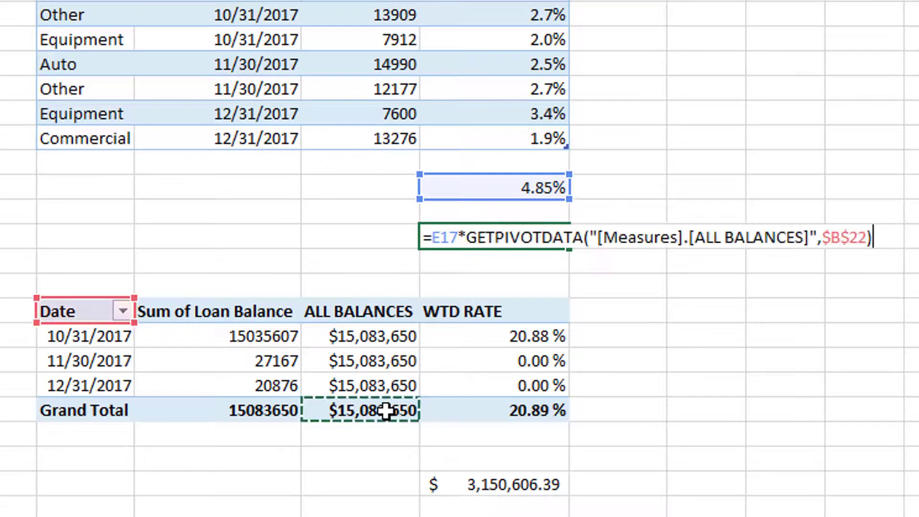
key(Return)
key(Up)
key(ctrl+shift+4)
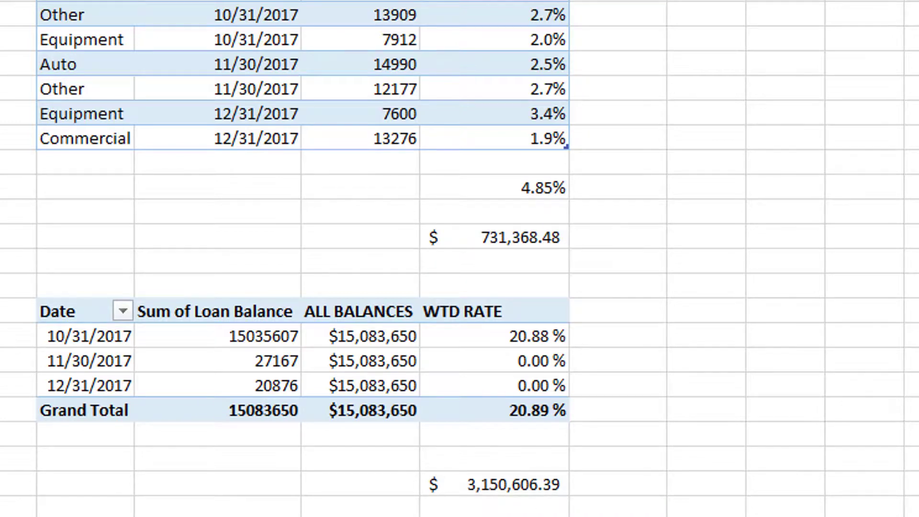
Step: Divide the $3,150,606.39 total by the $731,368.48 amount
click(520, 487)
text(/)
click(535, 236)
key(Return)
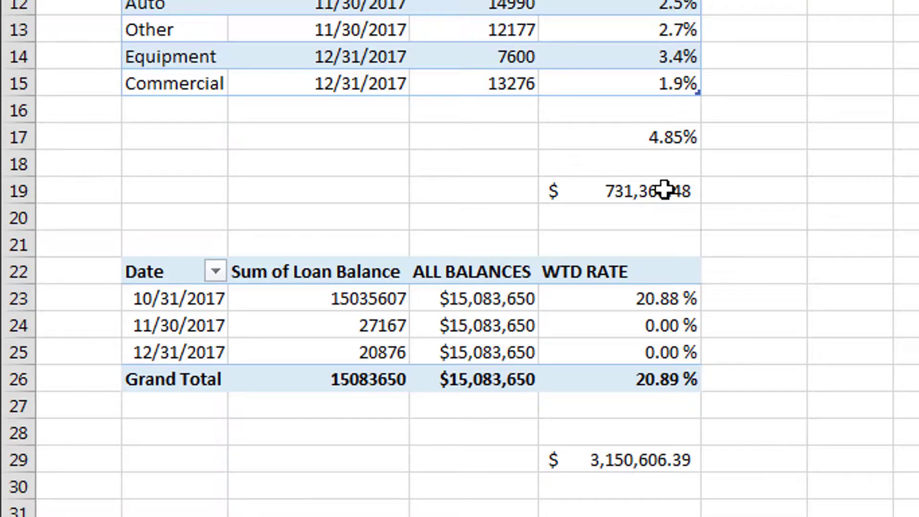
Step: Delete the ALL BALANCES column from the pivot table
click(667, 341)
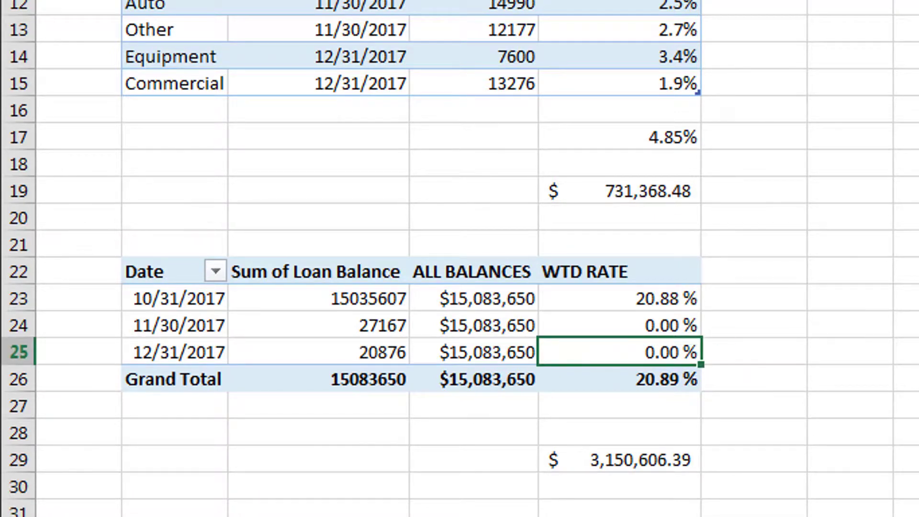
click(498, 342)
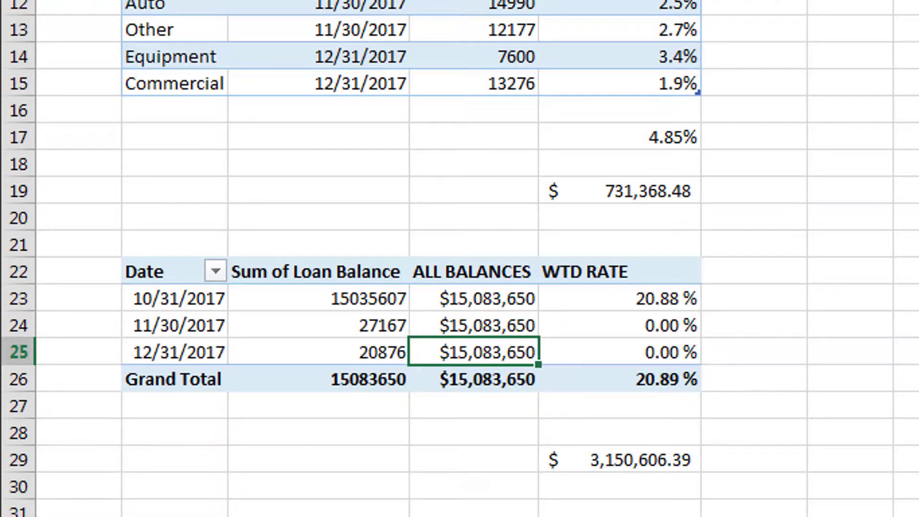
key(Delete)
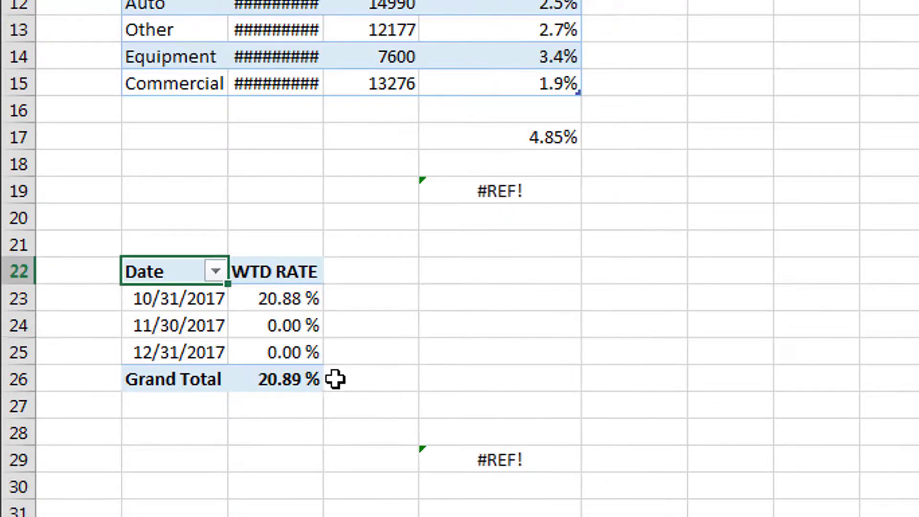
Step: Select the pivot's date rows and WTD RATE values, ending on the Equipment WTD RATE value
click(283, 300)
click(223, 308)
click(213, 329)
click(211, 355)
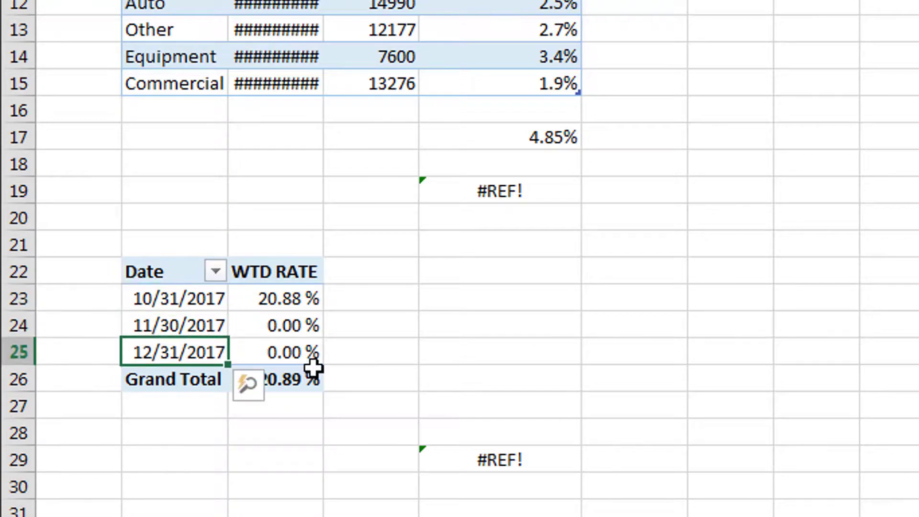
click(303, 344)
click(303, 328)
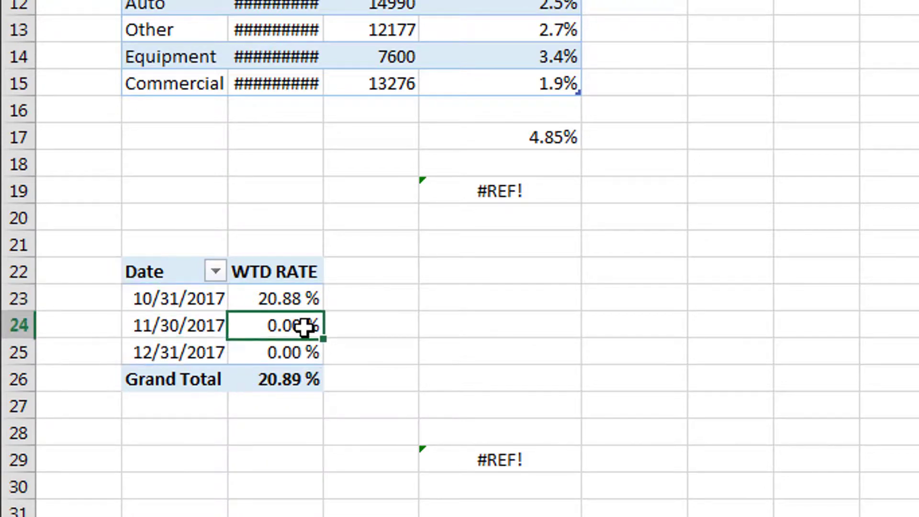
click(307, 354)
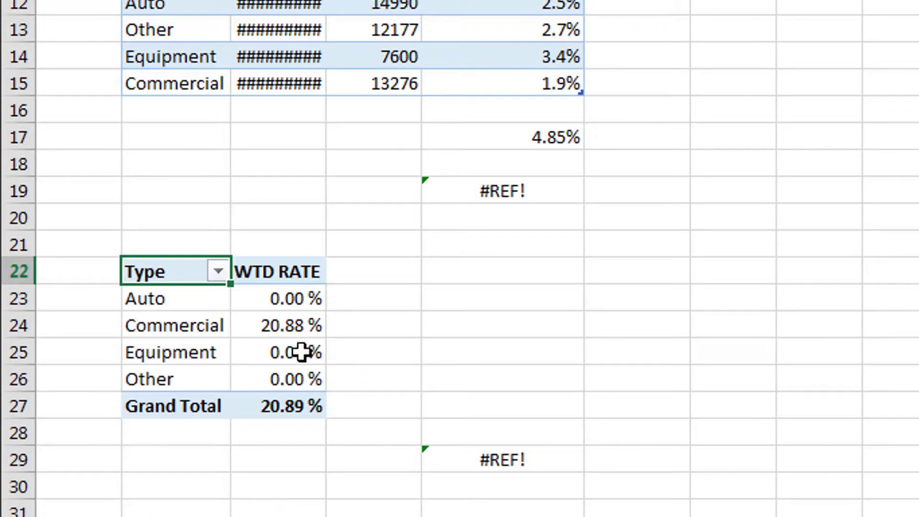
click(307, 354)
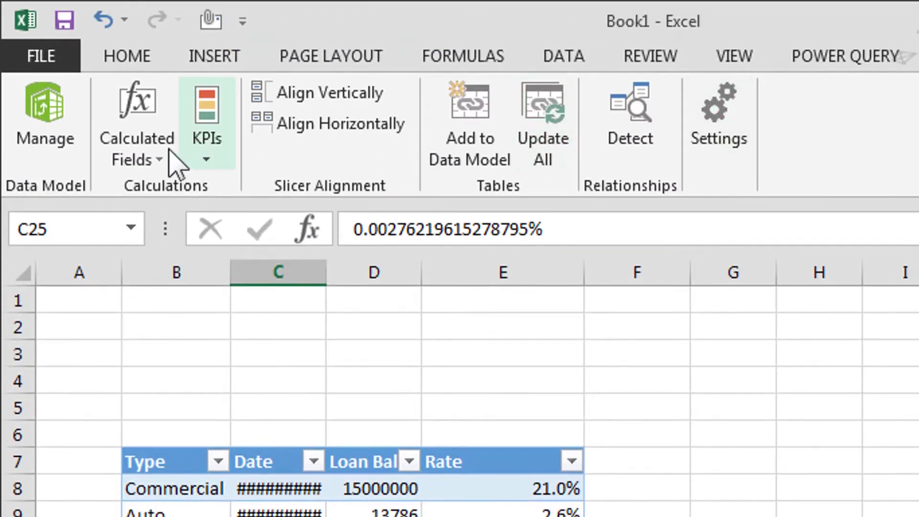
Step: Edit the WTD RATE calculated field to a percentage format with 5 decimal places
click(156, 157)
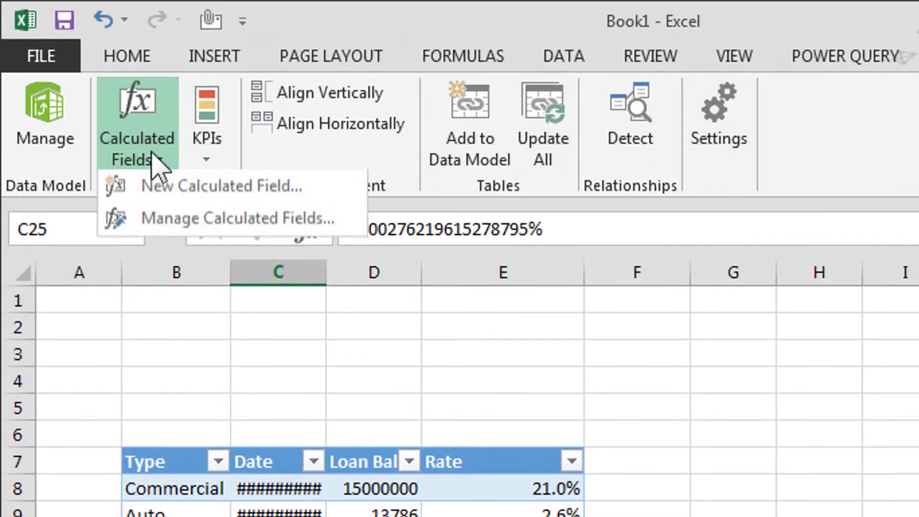
click(192, 215)
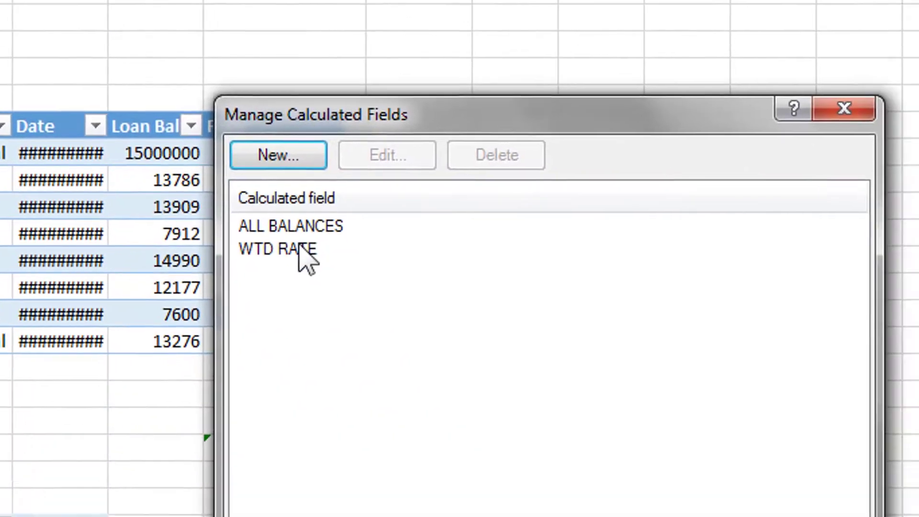
click(300, 246)
click(335, 91)
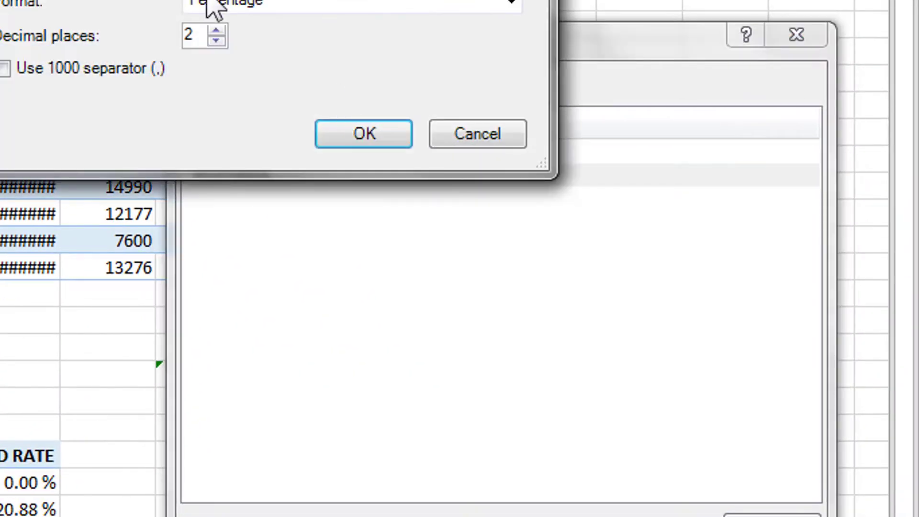
click(215, 30)
click(374, 136)
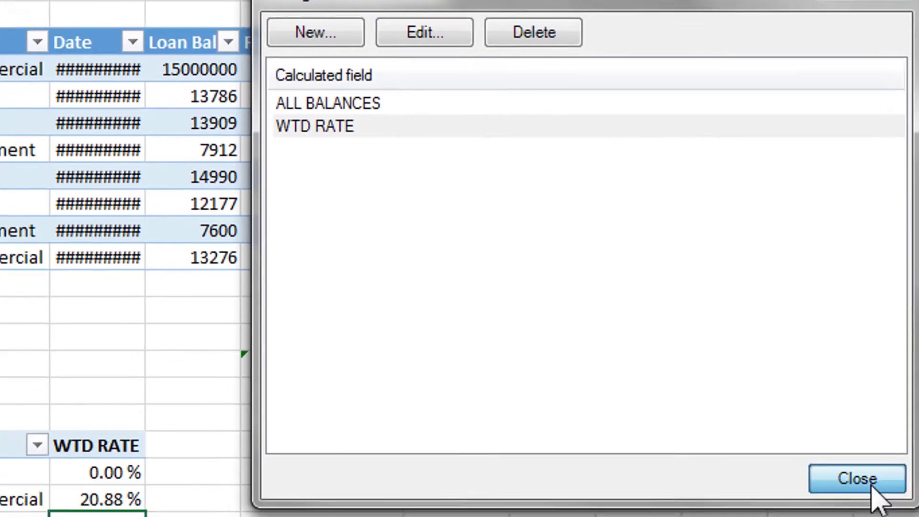
click(784, 516)
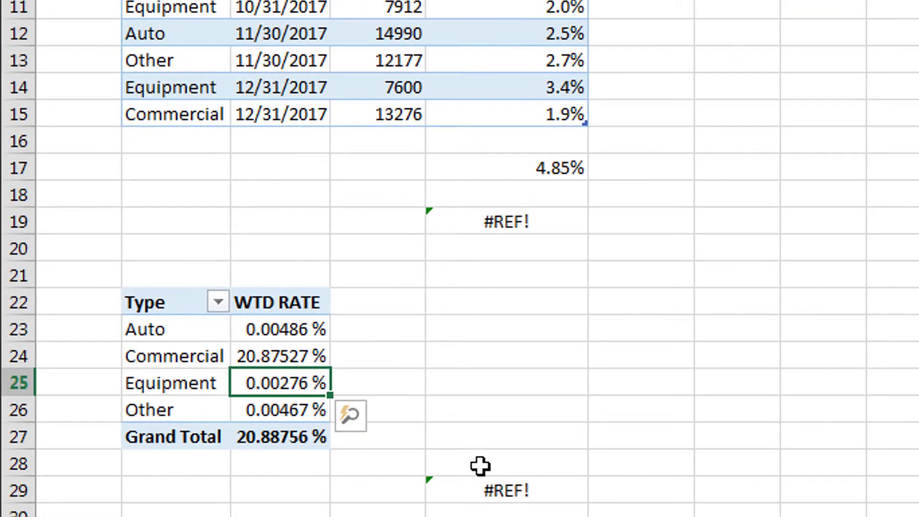
click(293, 462)
click(296, 406)
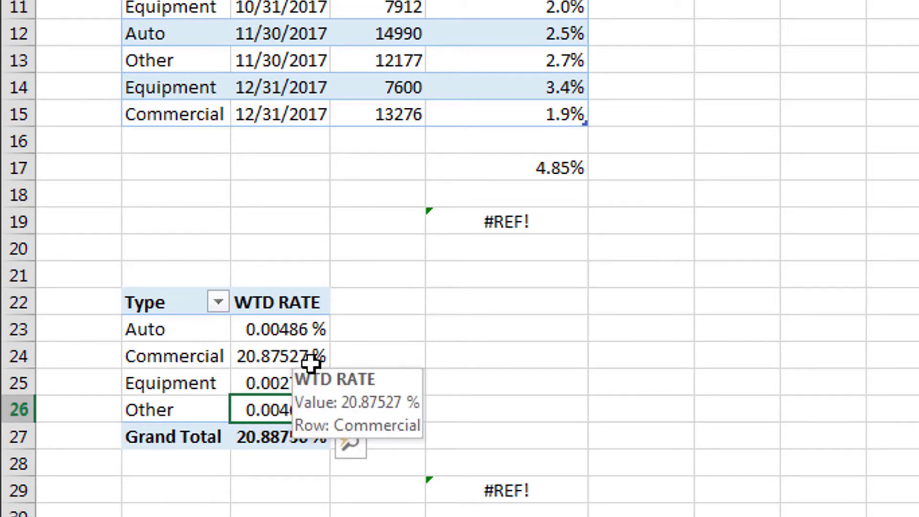
click(314, 378)
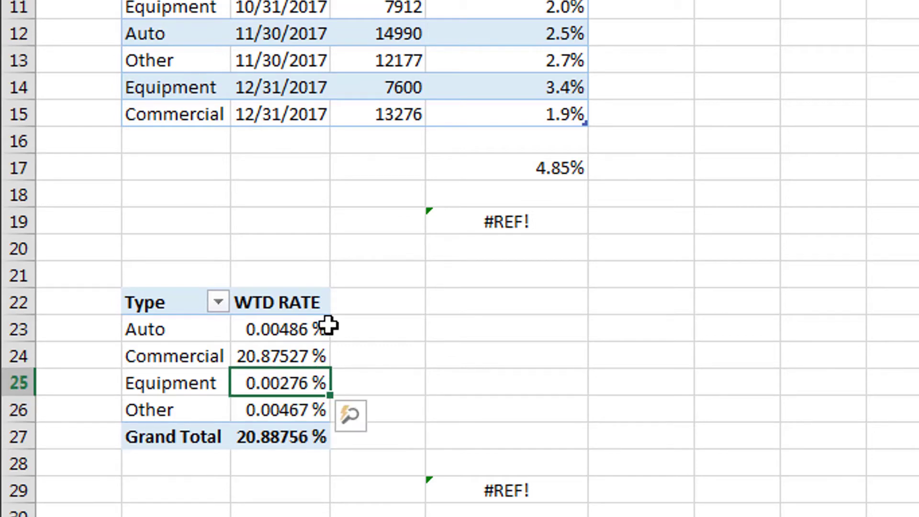
mouse_move(328, 326)
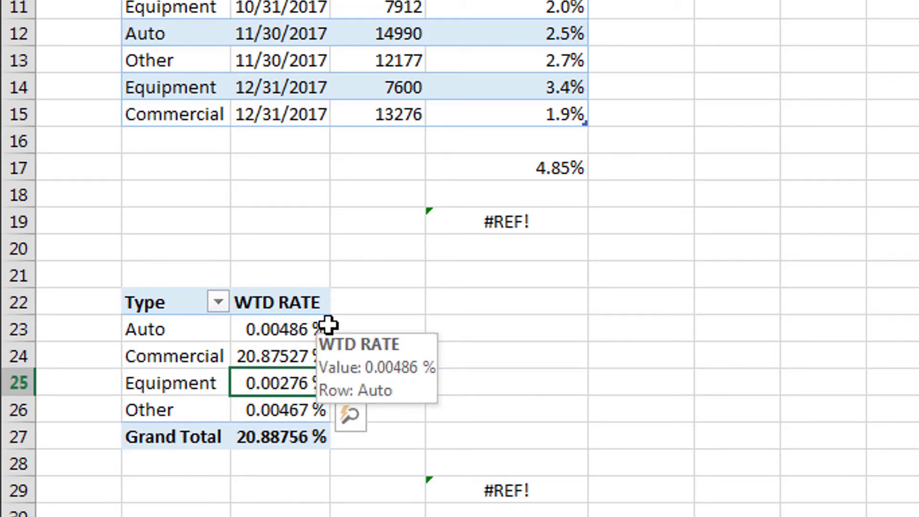